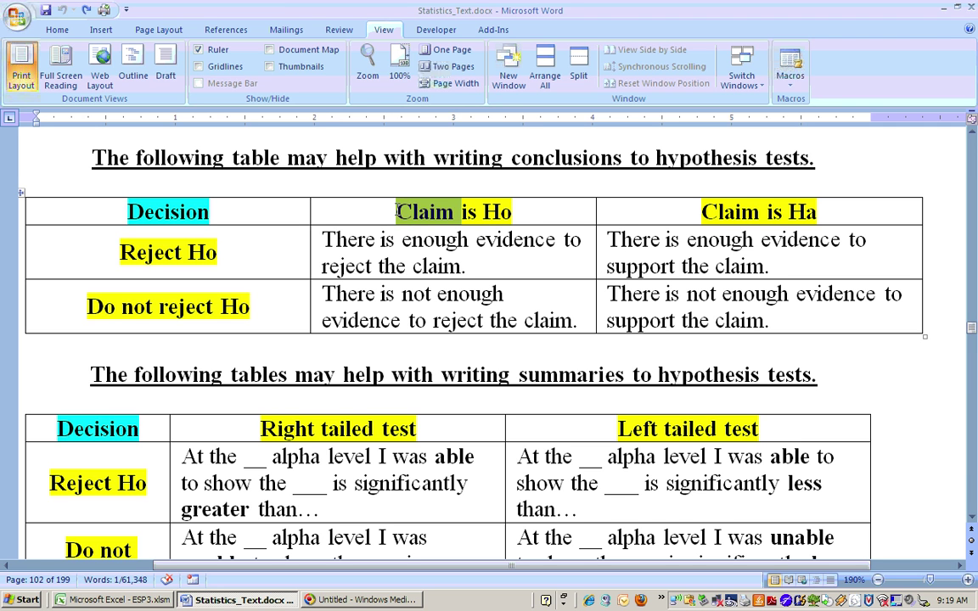
Highlight 'Claim' in the header, then scroll down to the two-tailed table's Reject Ho row.
left_click_drag(361, 195, 417, 192)
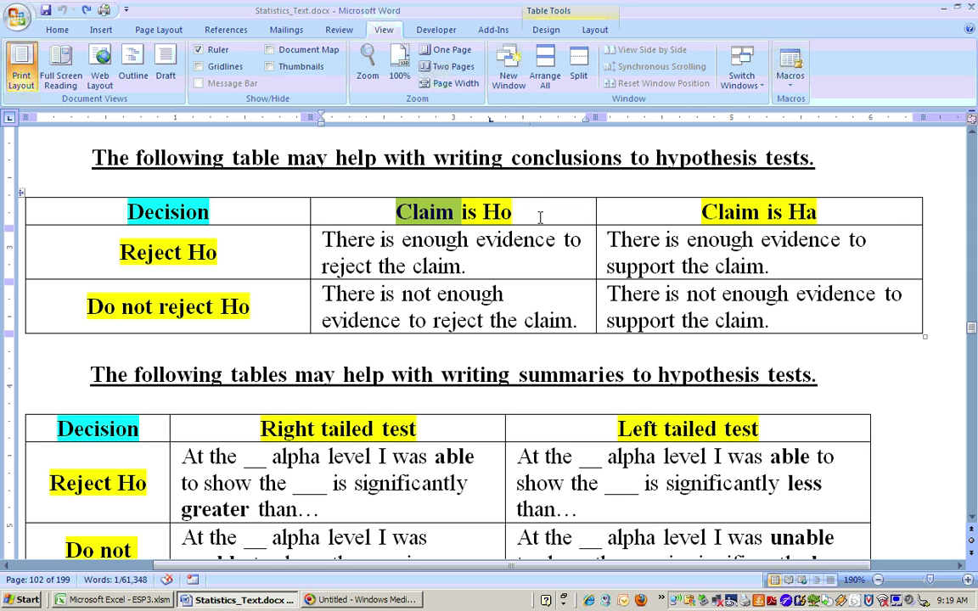
left_click(971, 517)
left_click(971, 518)
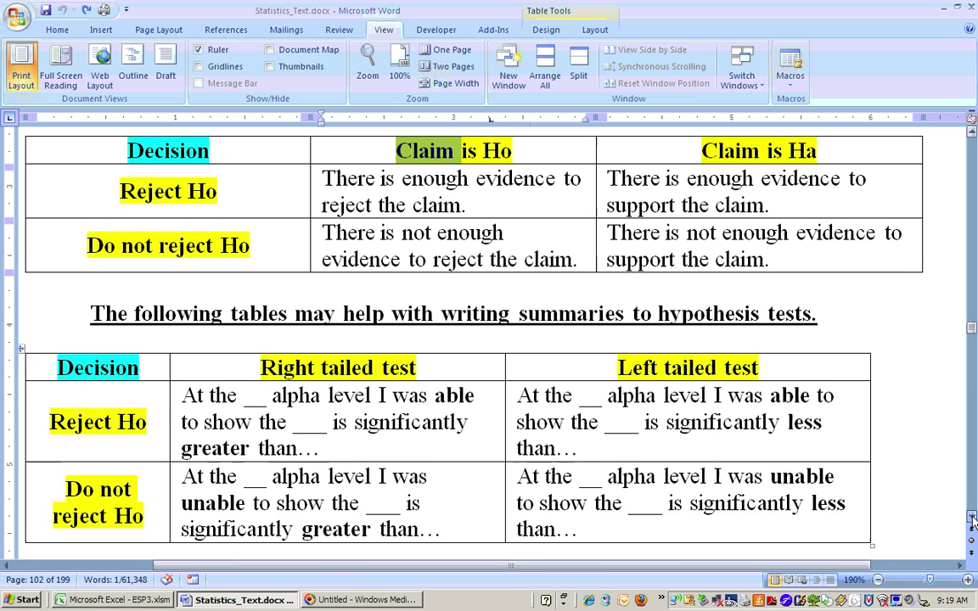
left_click(971, 516)
left_click(971, 518)
left_click(972, 519)
left_click(972, 518)
left_click(972, 518)
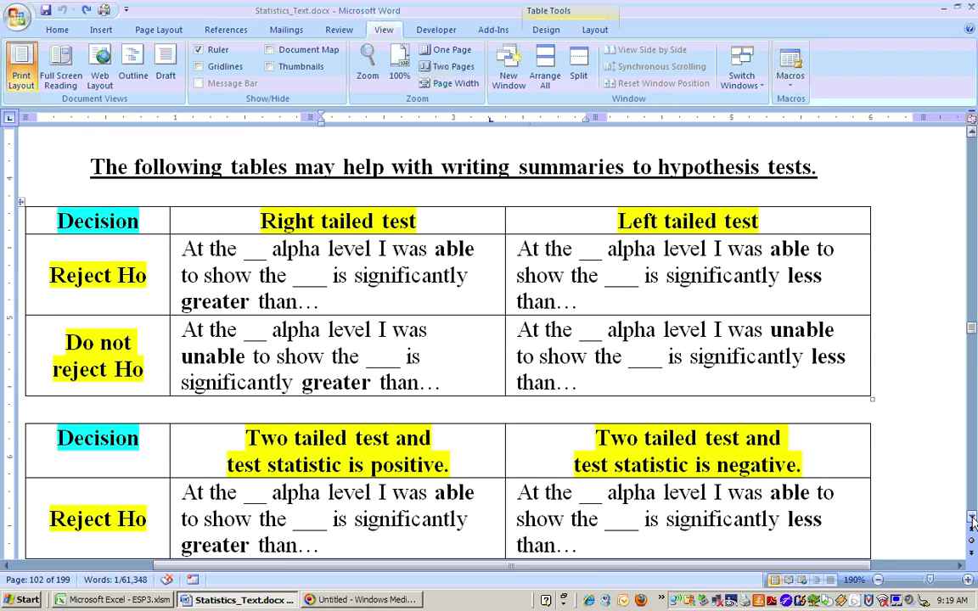
left_click(972, 518)
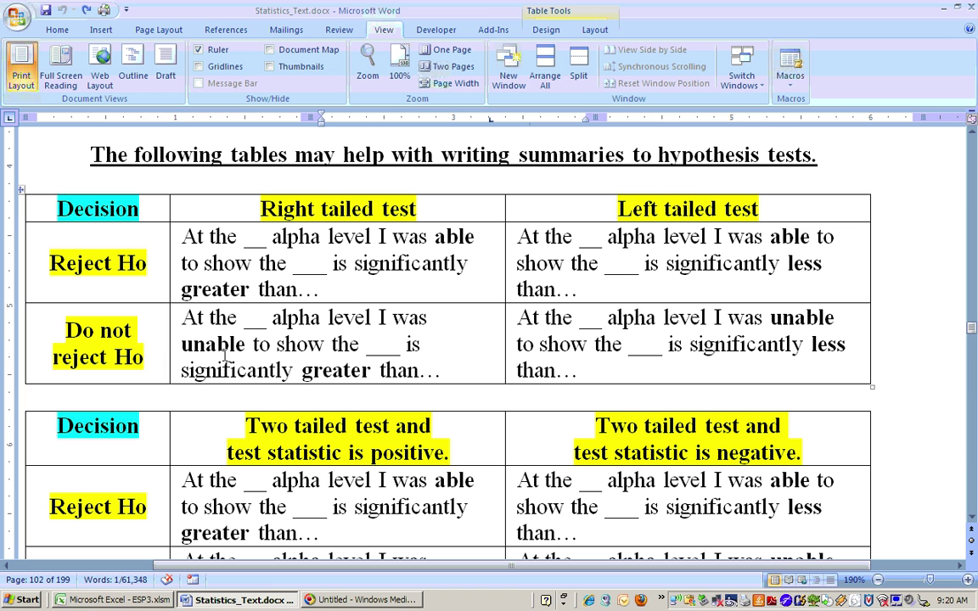
Highlight 'unable', scroll to the two-tailed Do not reject Ho row, and go to ESP3.xlsm.
left_click_drag(245, 345, 181, 346)
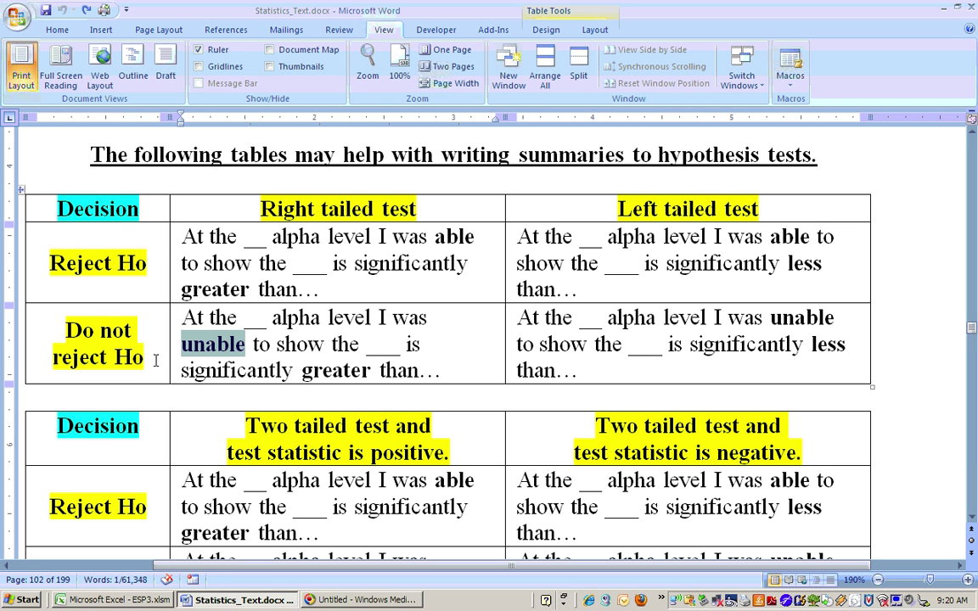
left_click(319, 341)
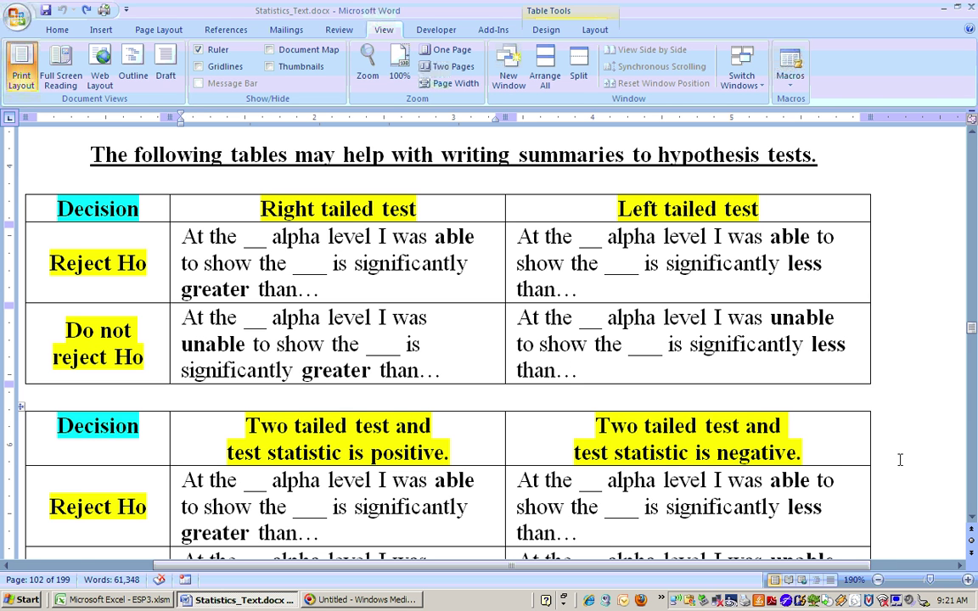
left_click(972, 521)
left_click(972, 521)
left_click(972, 521)
left_click(972, 521)
left_click(972, 521)
left_click(972, 521)
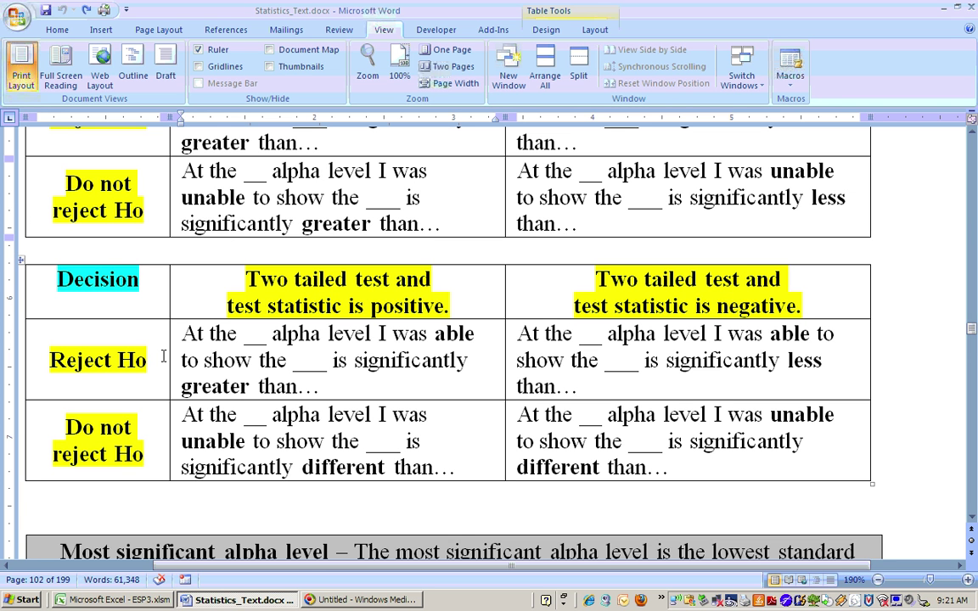
left_click(149, 600)
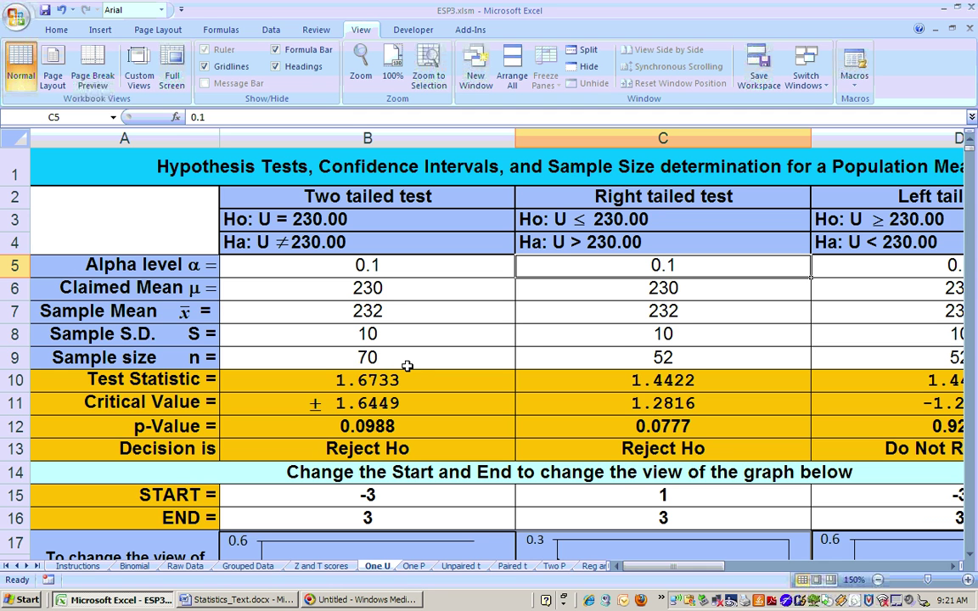
Enter 52 as the two-tailed sample size in B9, then check B13's decision formula and the graphs.
left_click(375, 357)
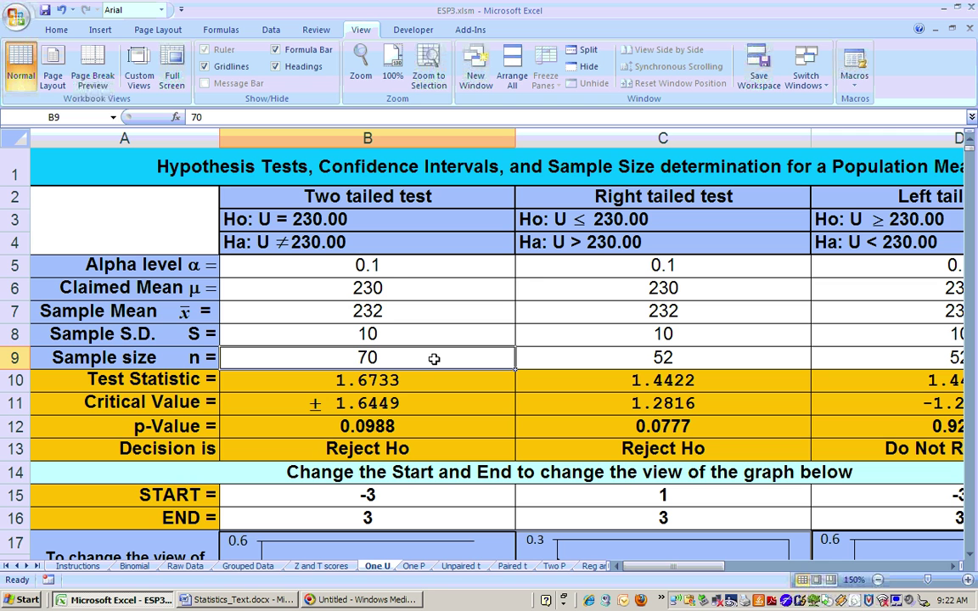
left_click(377, 263)
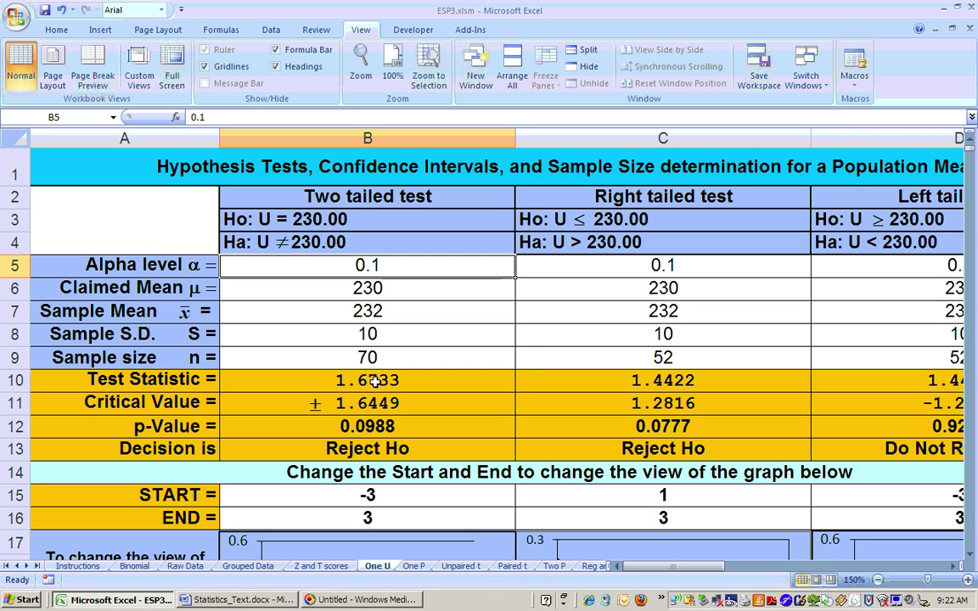
left_click(429, 360)
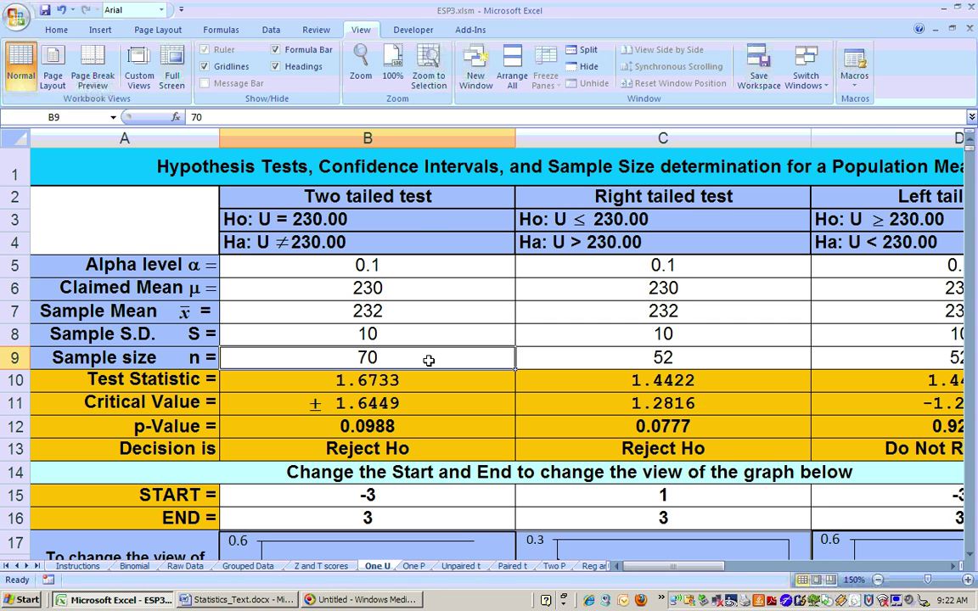
type("52")
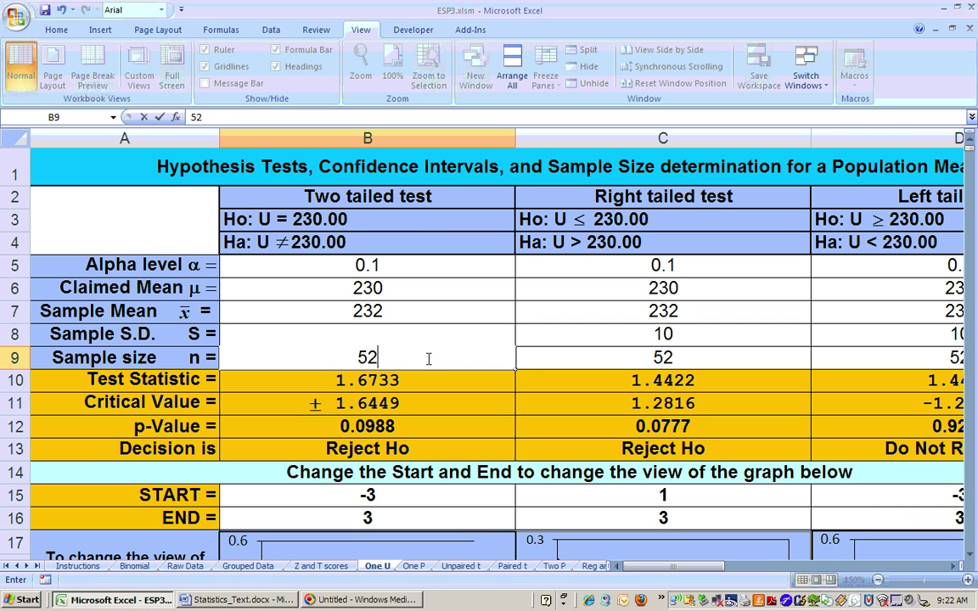
key("Return")
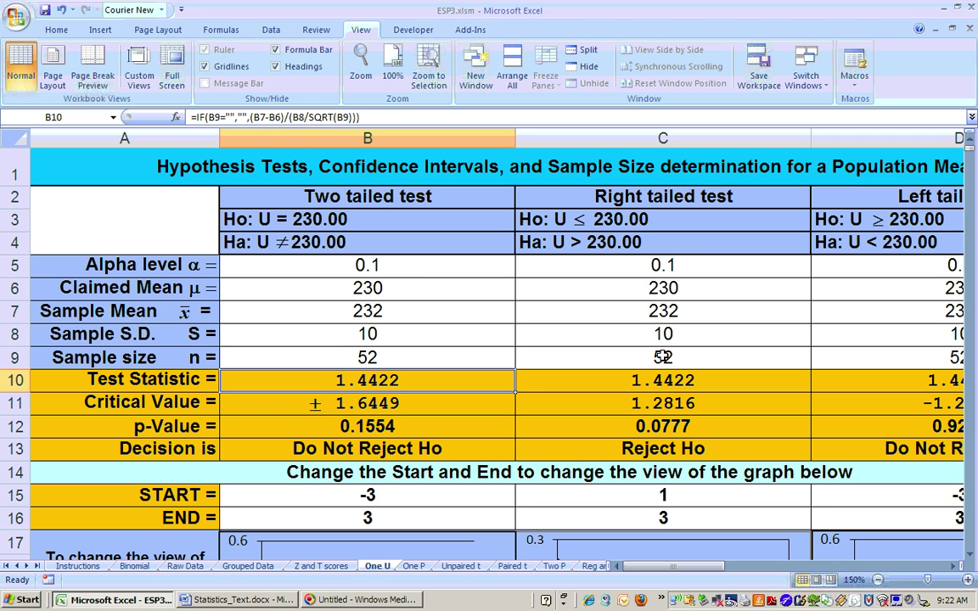
left_click(398, 450)
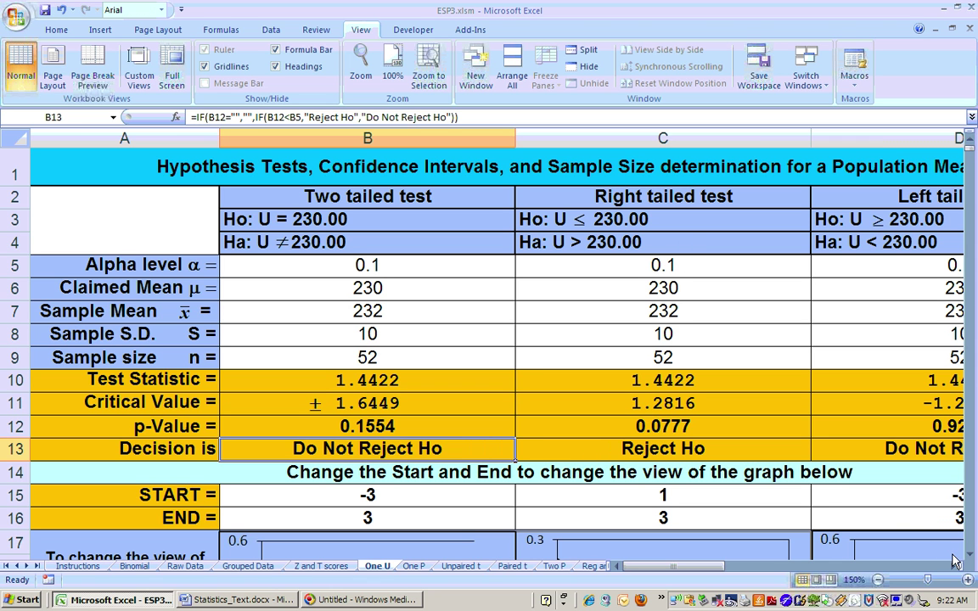
scroll(954, 560, "down", 2)
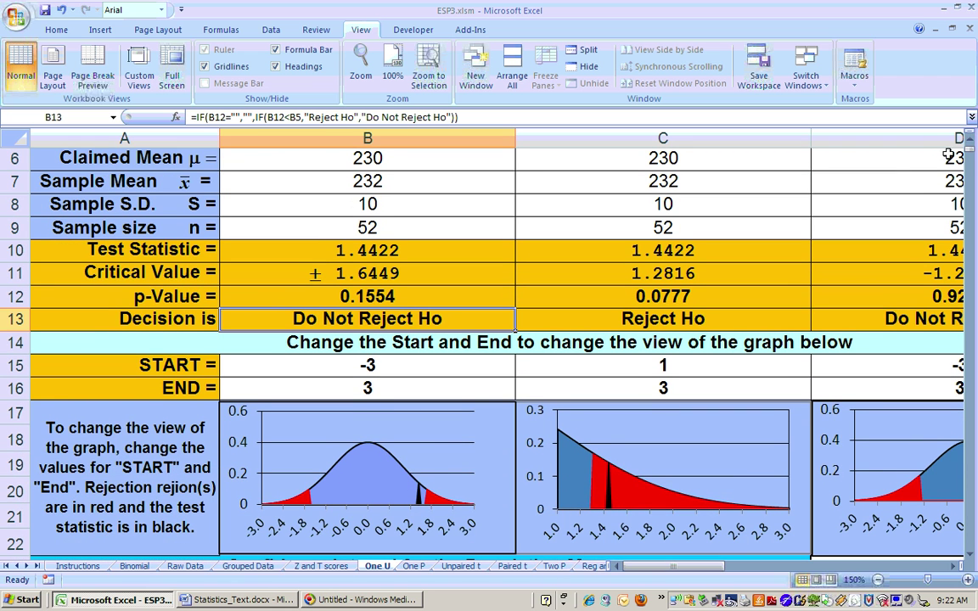
left_click(971, 141)
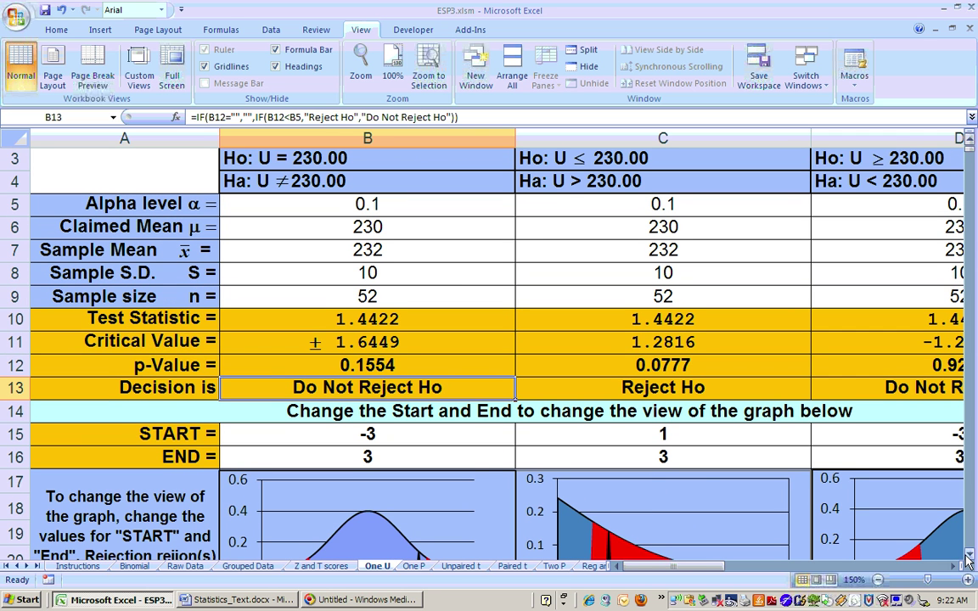
scroll(871, 506, "down", 2)
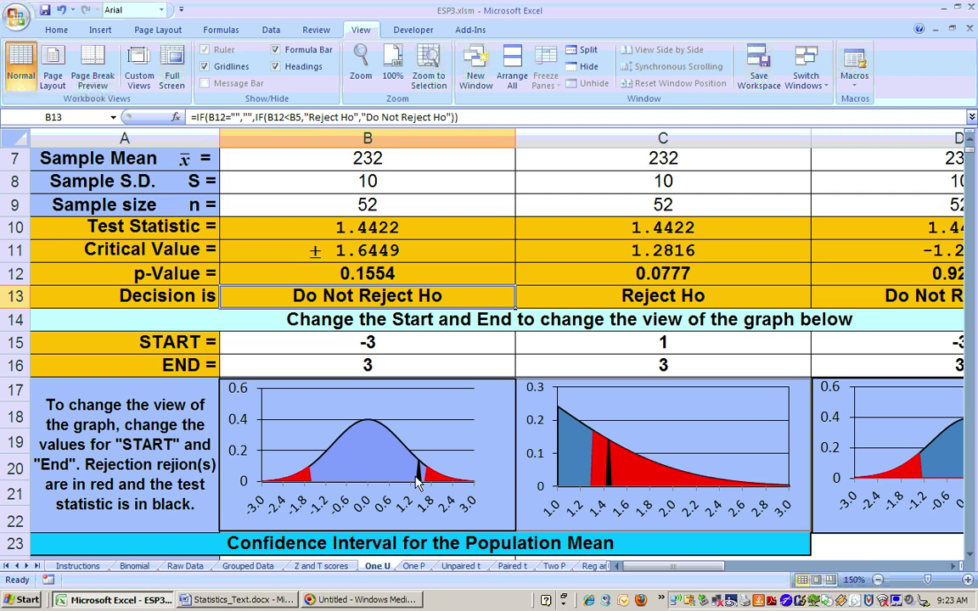
scroll(598, 282, "up", 2)
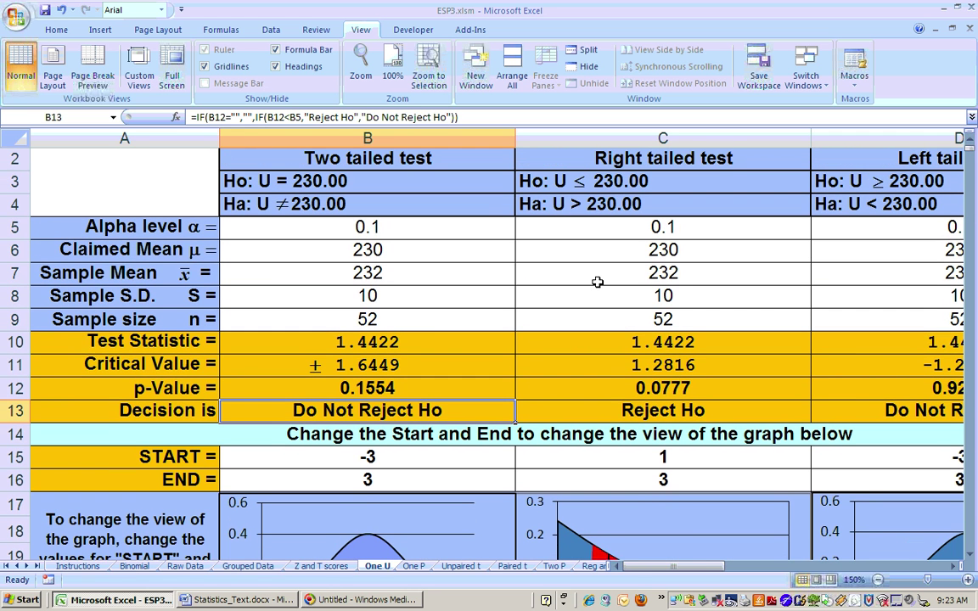
Put 70 back in B9 and confirm B13 returns to Reject Ho, then view the graphs.
left_click(431, 324)
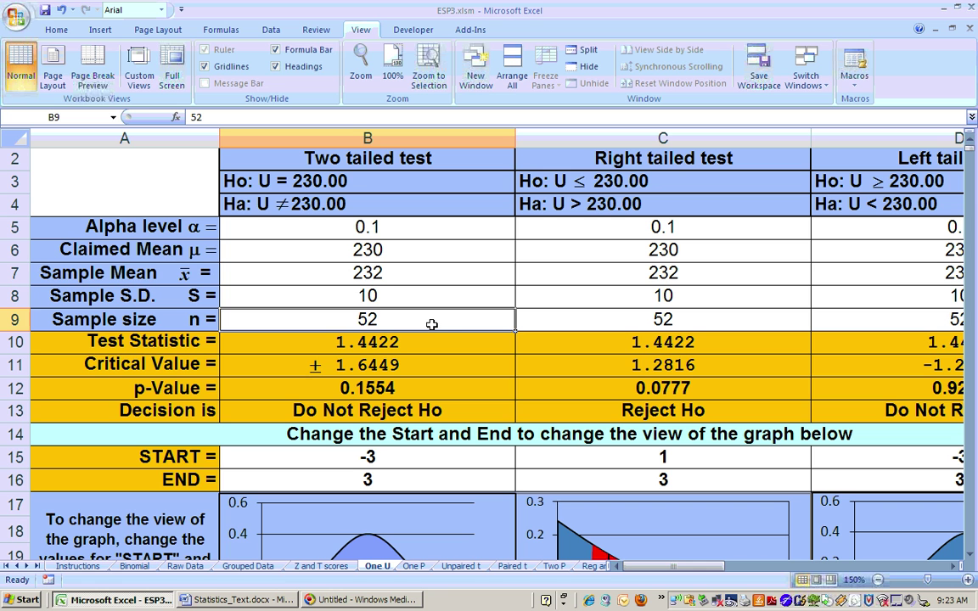
type("70")
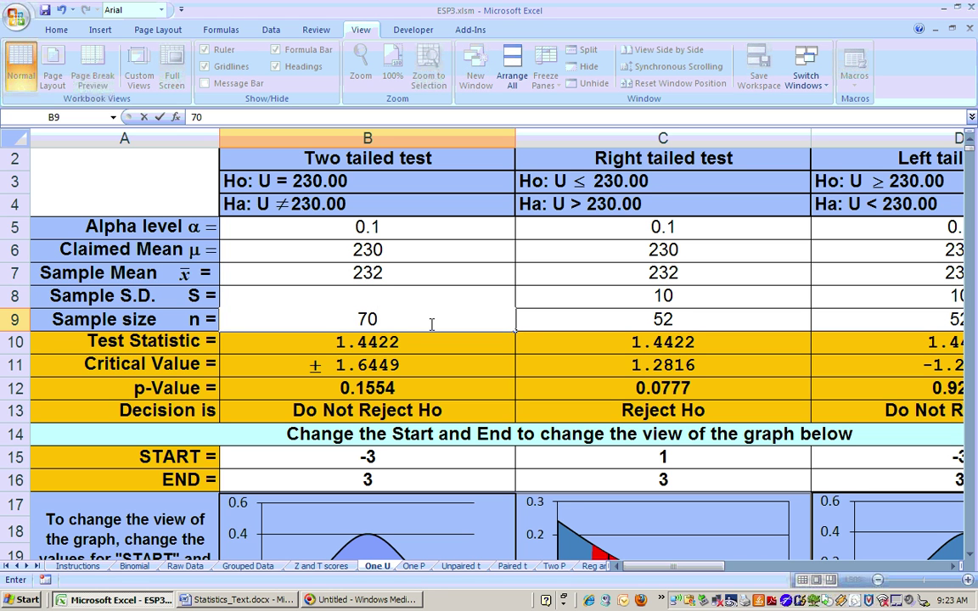
key("Return")
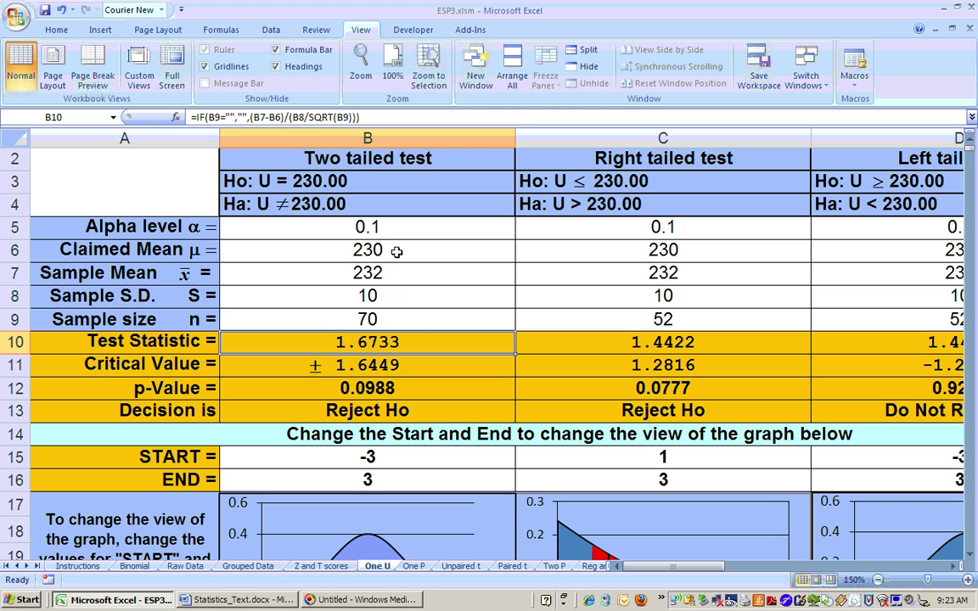
left_click(397, 408)
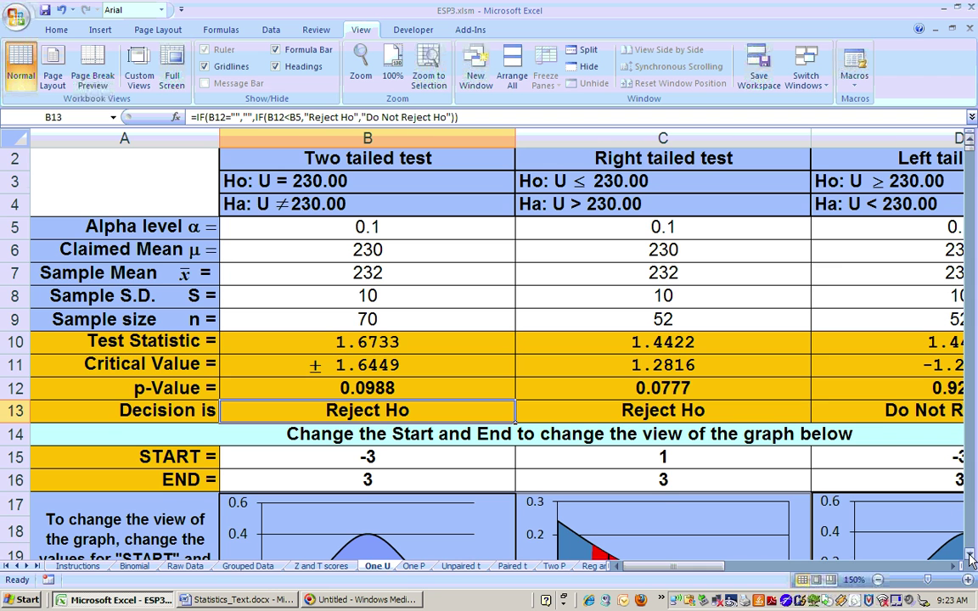
scroll(970, 558, "down", 4)
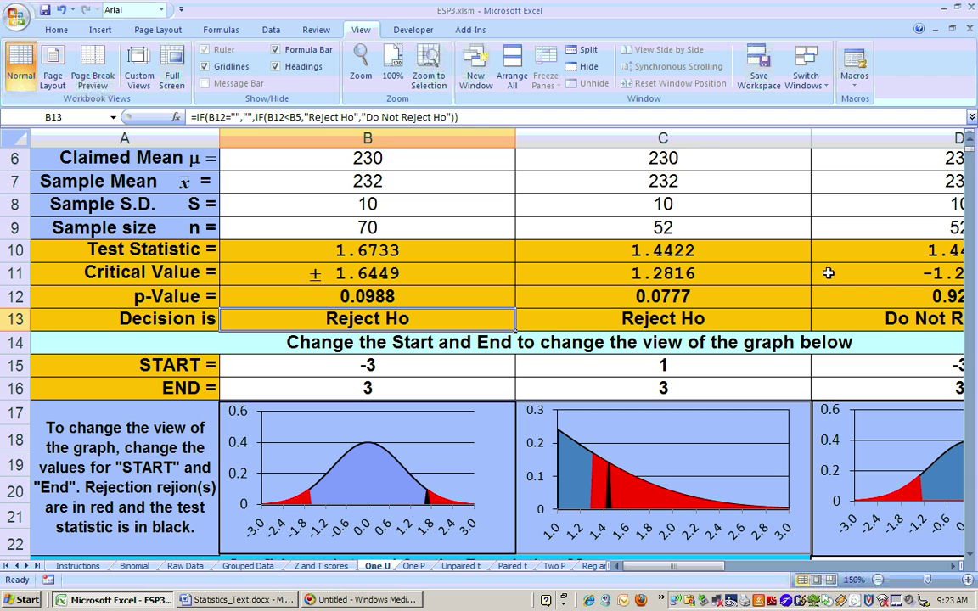
scroll(515, 309, "up", 3)
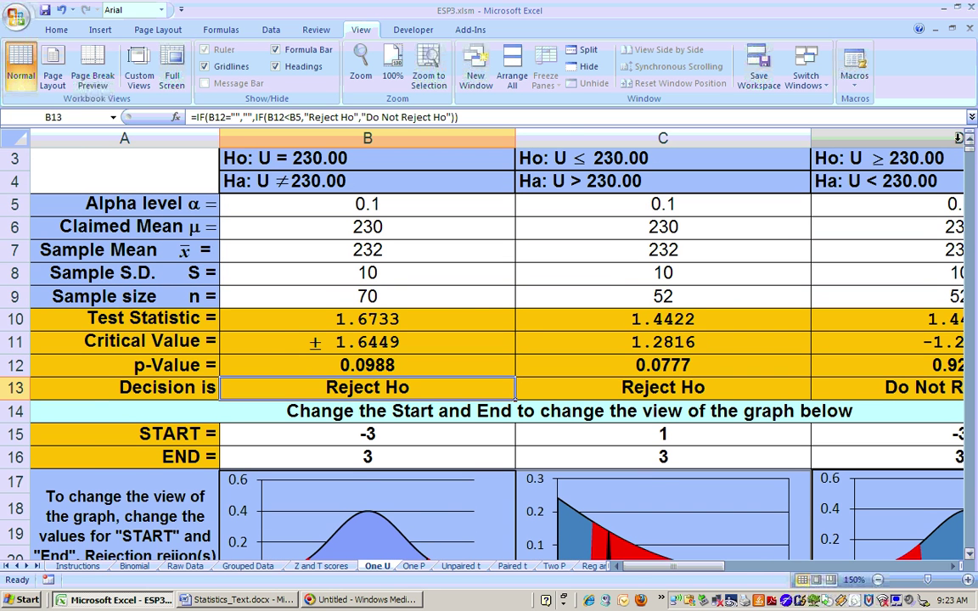
left_click(428, 251)
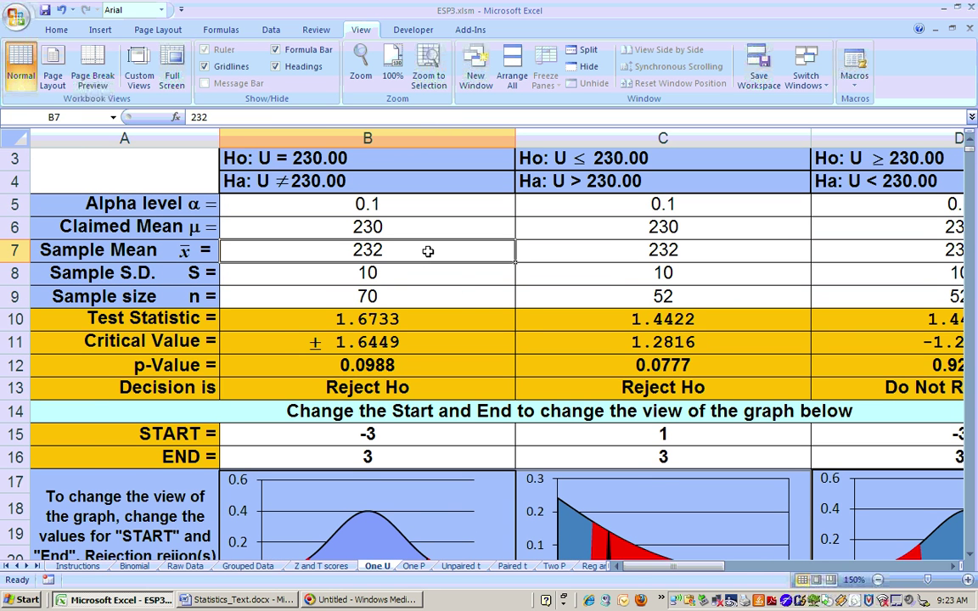
type("233")
key("Return")
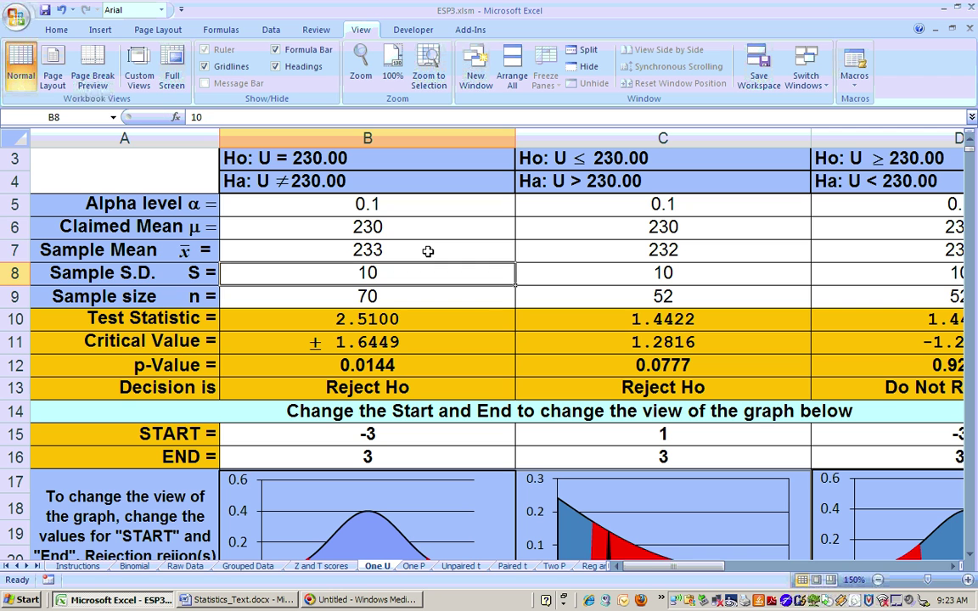
left_click(971, 556)
left_click(972, 555)
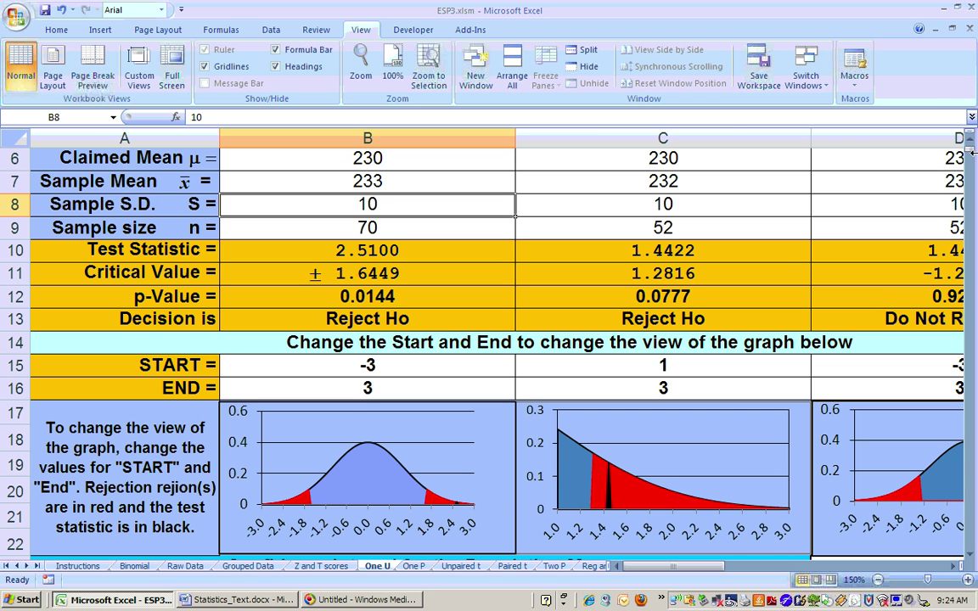
scroll(968, 135, "up", 3)
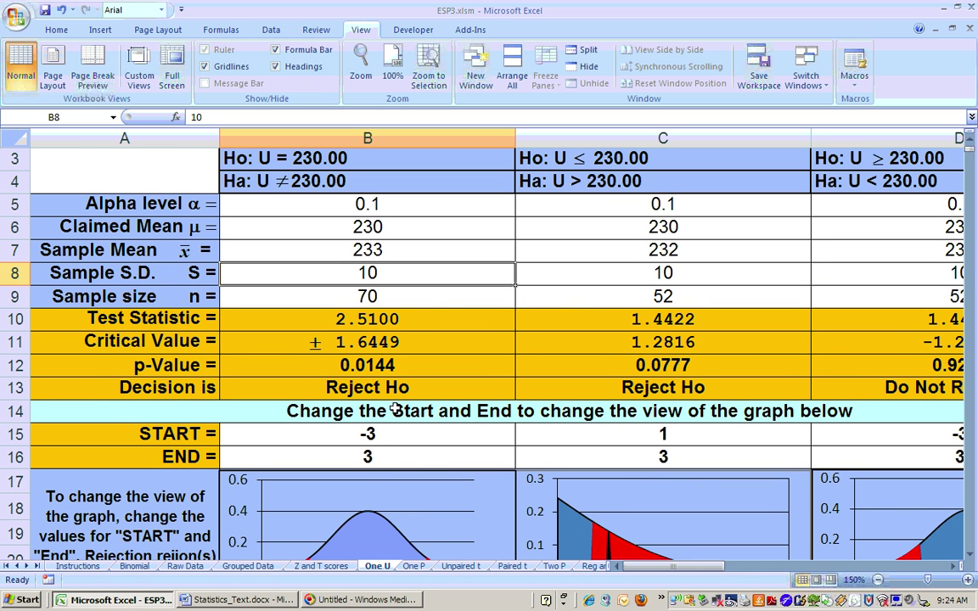
left_click(972, 558)
left_click(972, 558)
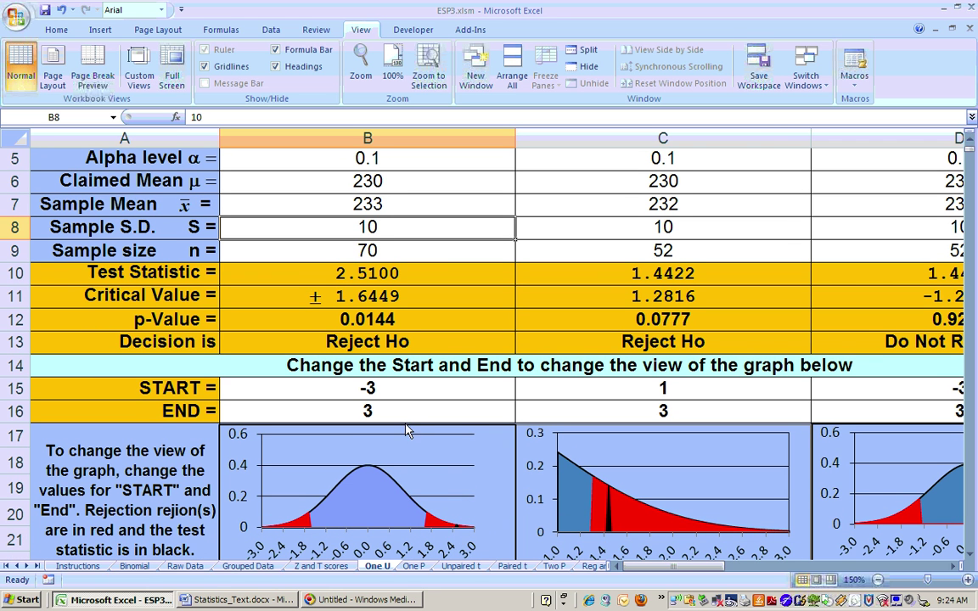
Set the two-tailed graph's START value in B15 to 1, then refine it to 1.5.
left_click(400, 389)
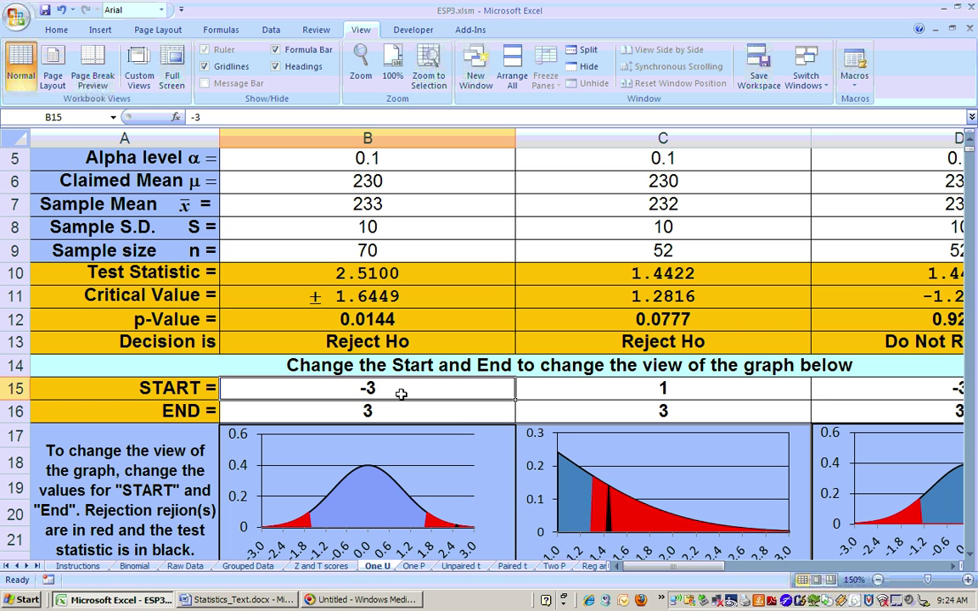
type("1")
key("Return")
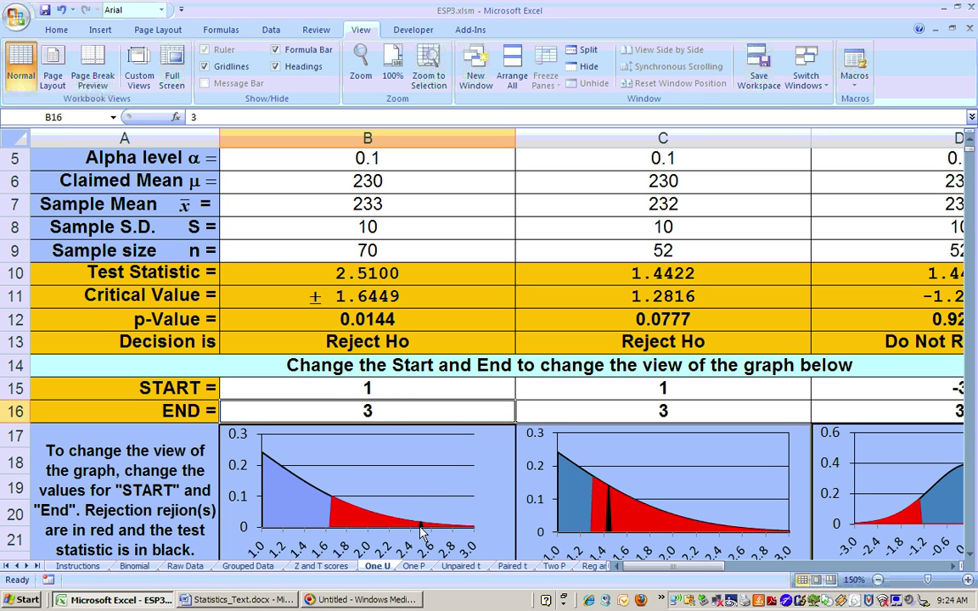
left_click(384, 386)
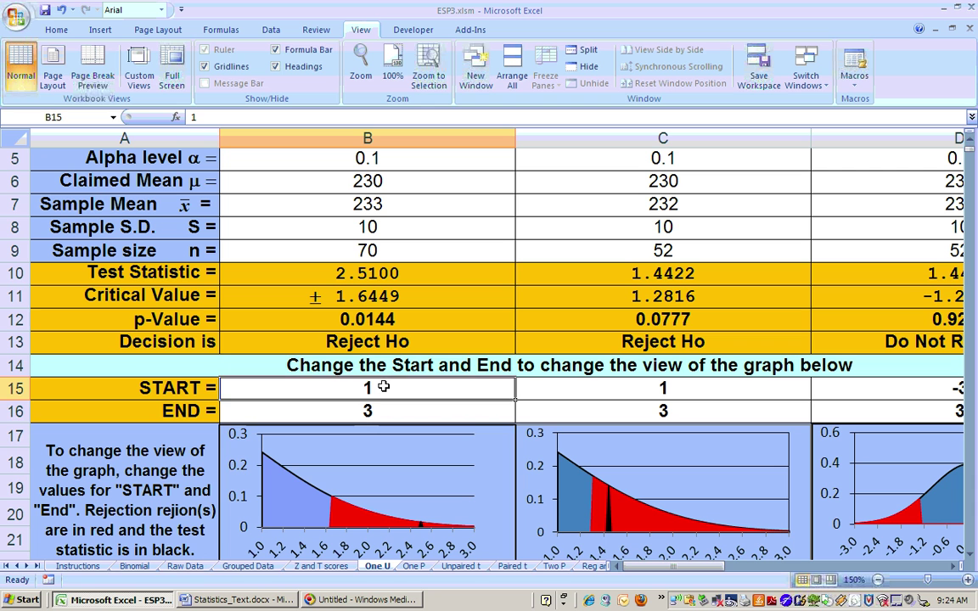
type("1.5")
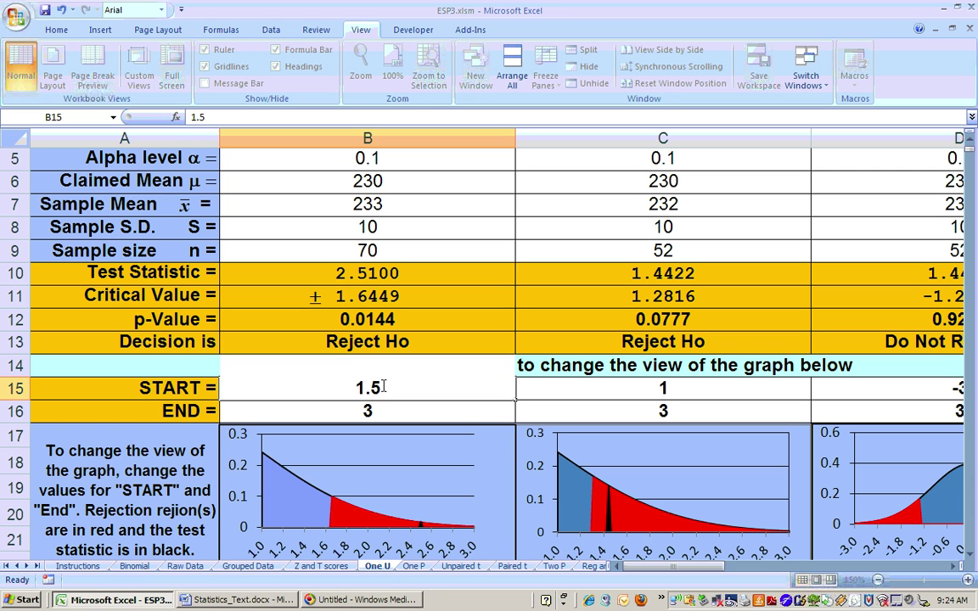
key("Return")
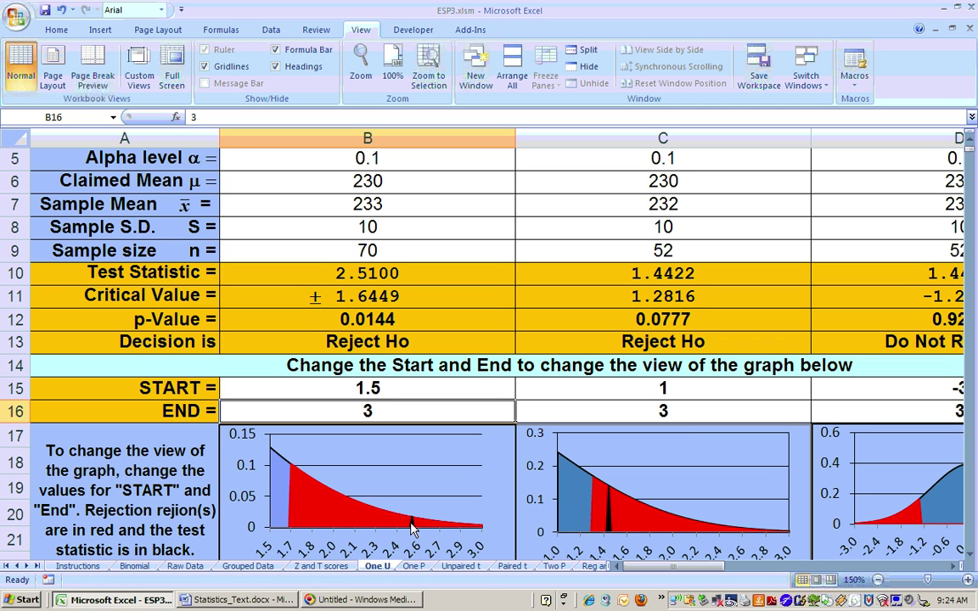
Review the two-tailed alpha, claimed mean, sample mean and sample size cells, then return to Statistics_Text.docx.
left_click(969, 143)
left_click(969, 143)
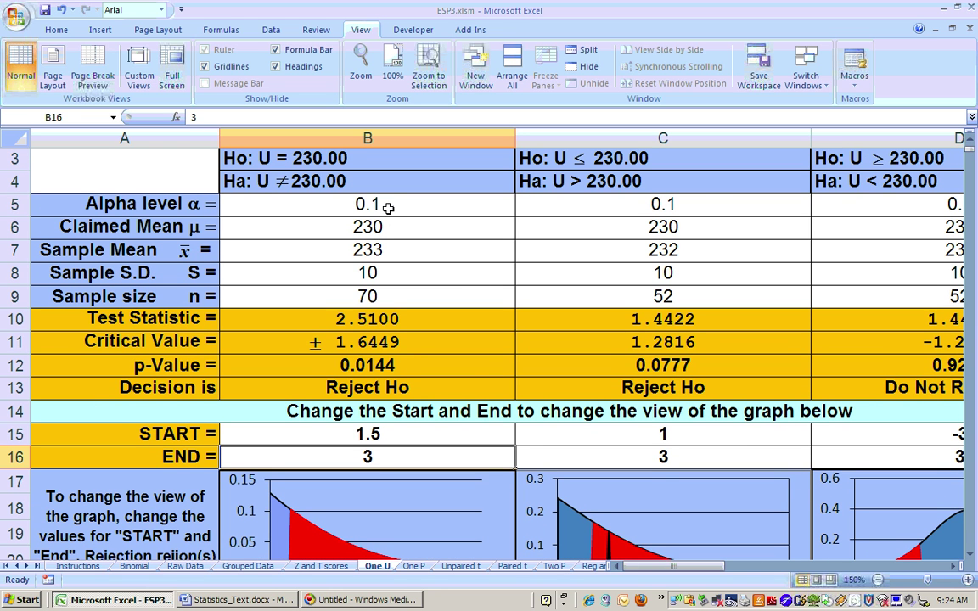
left_click(350, 195)
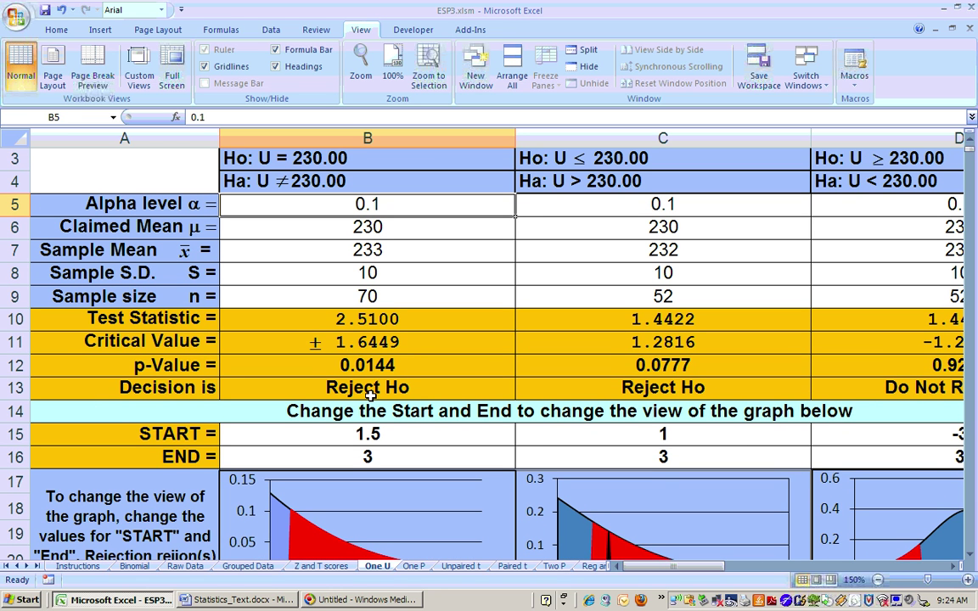
left_click(375, 251)
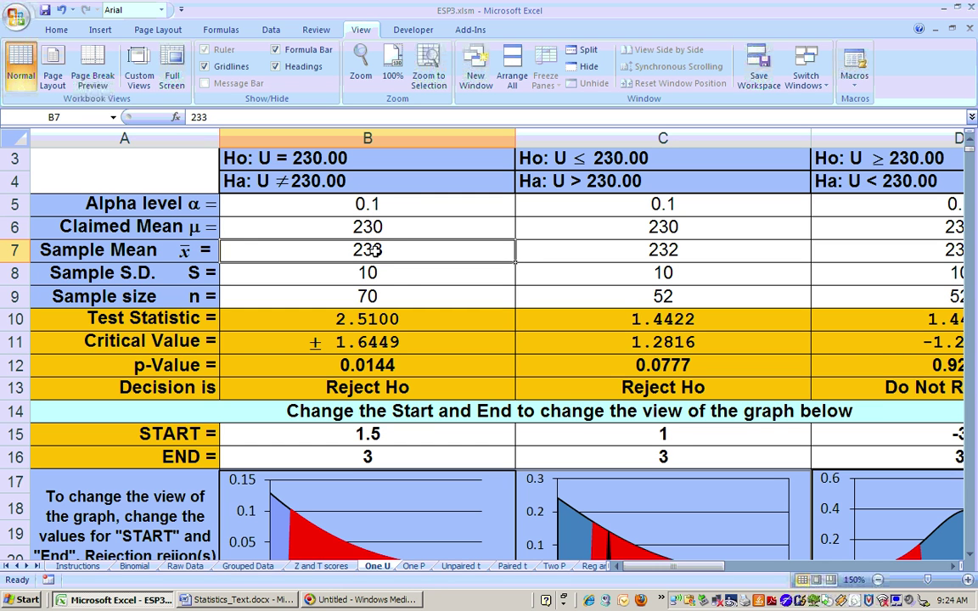
left_click(370, 226)
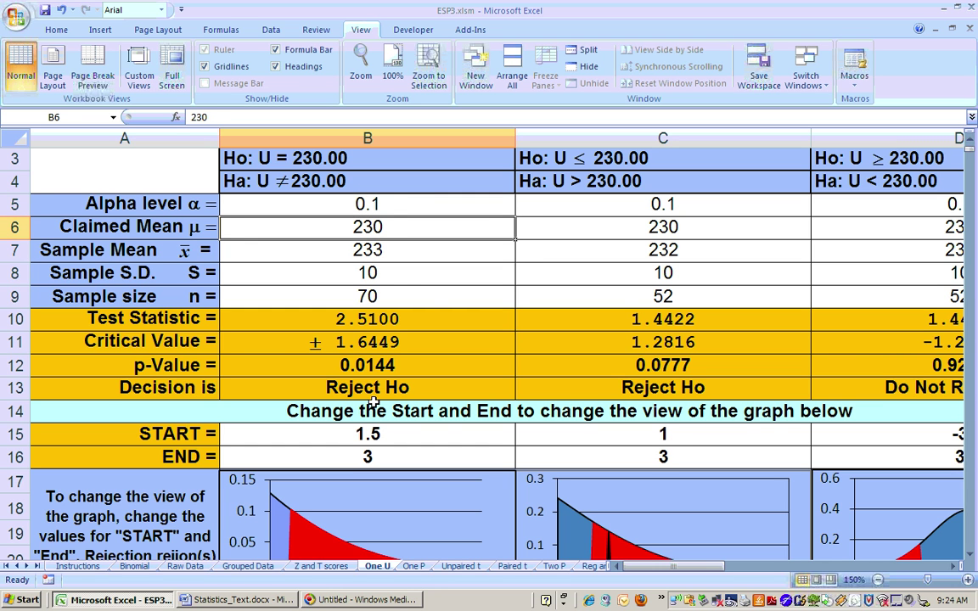
left_click(352, 189)
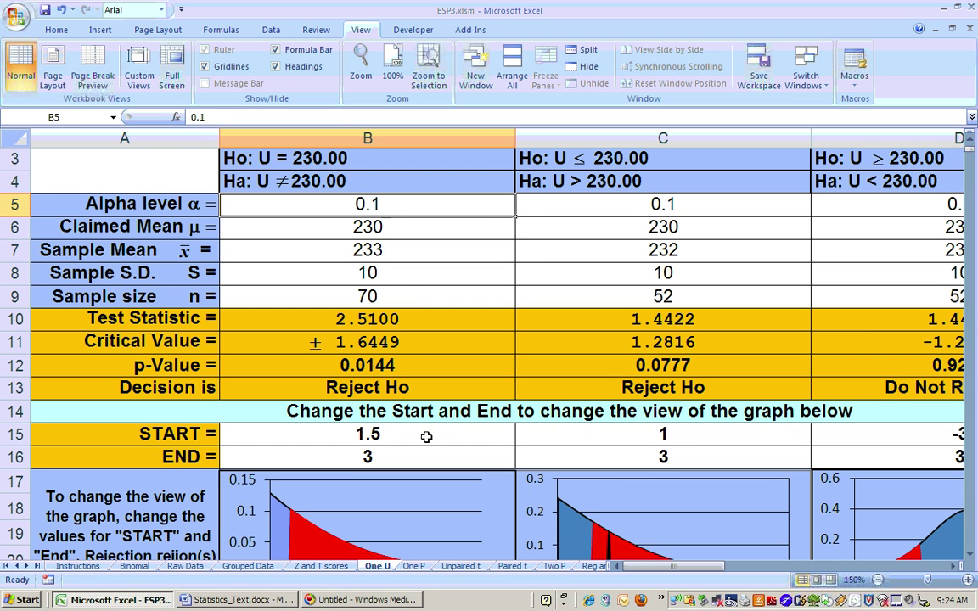
left_click(374, 249)
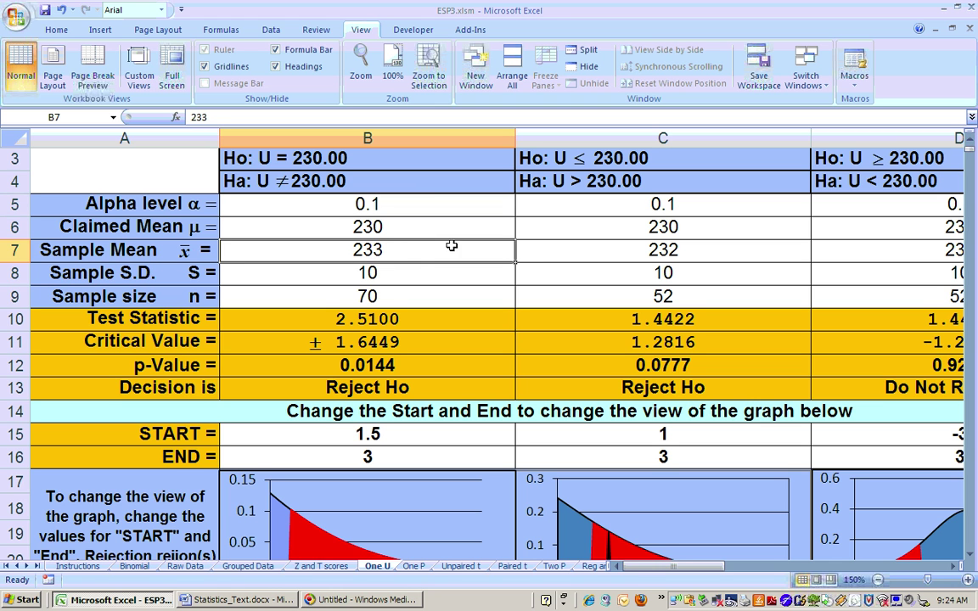
left_click(368, 293)
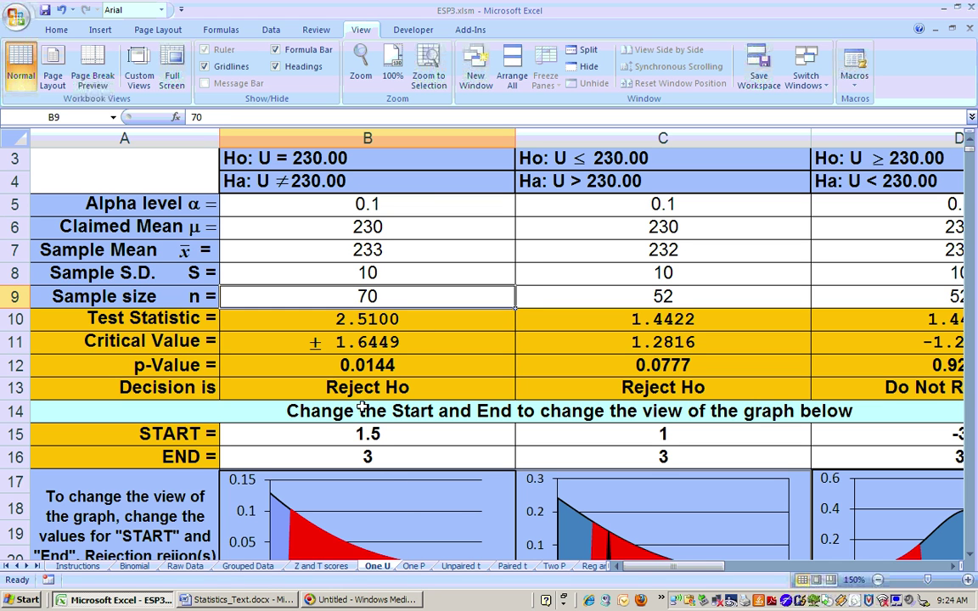
left_click(970, 557)
left_click(970, 557)
left_click(970, 557)
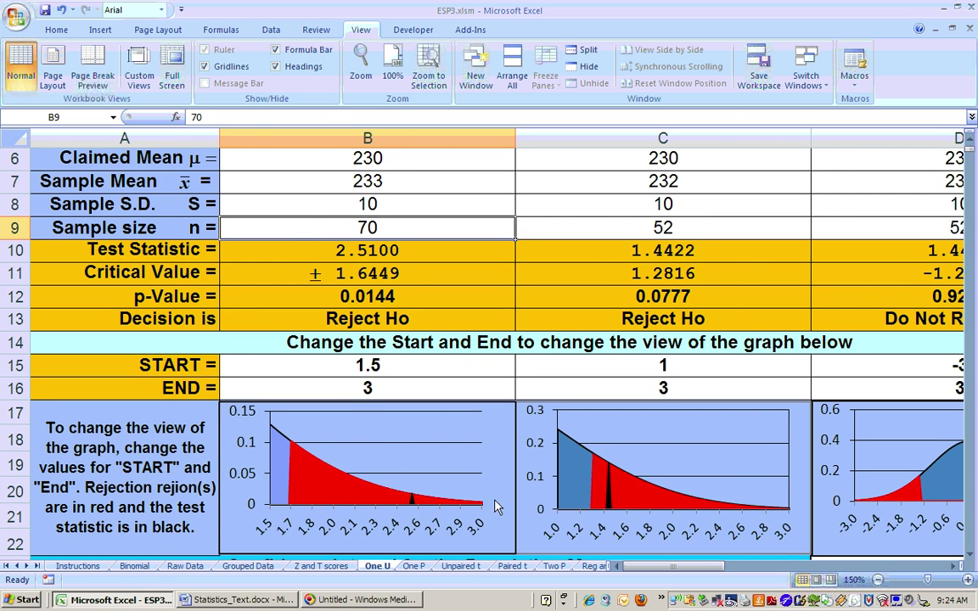
left_click(239, 600)
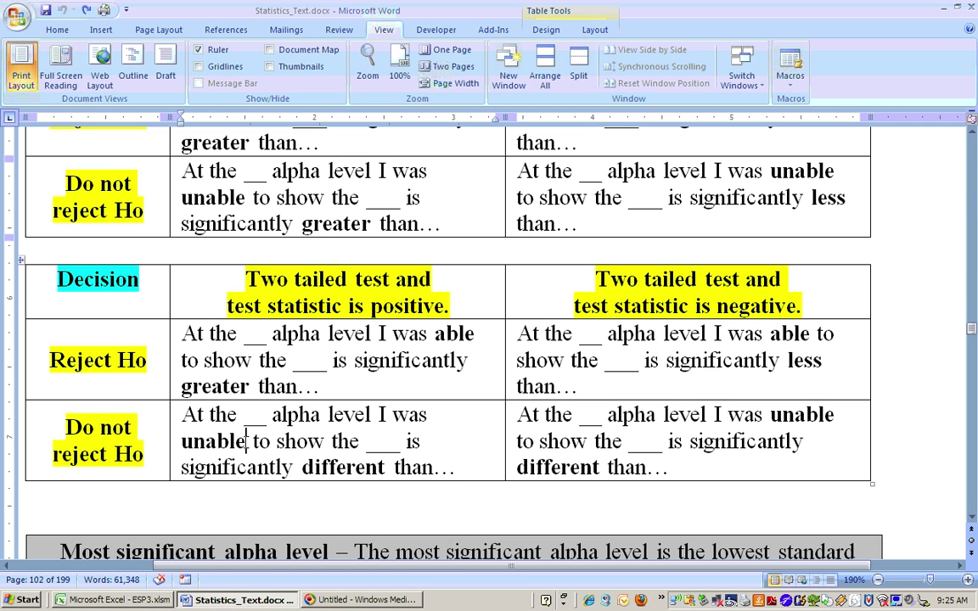
Mark 'unable' in Word's two-tailed wording and compare it with Excel's two-tailed alternative hypothesis cell.
left_click_drag(245, 442, 195, 442)
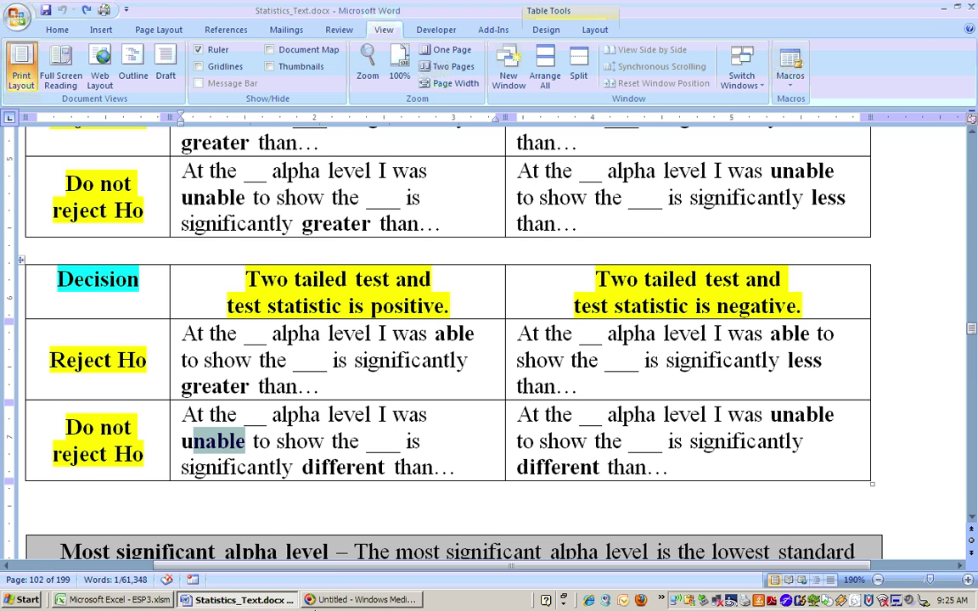
key("alt+Tab")
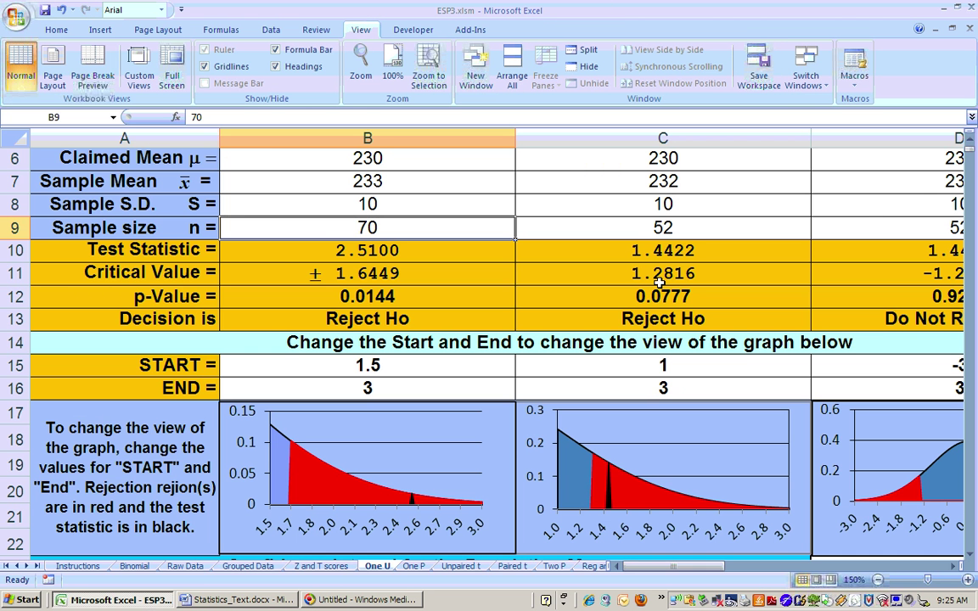
left_click(970, 139)
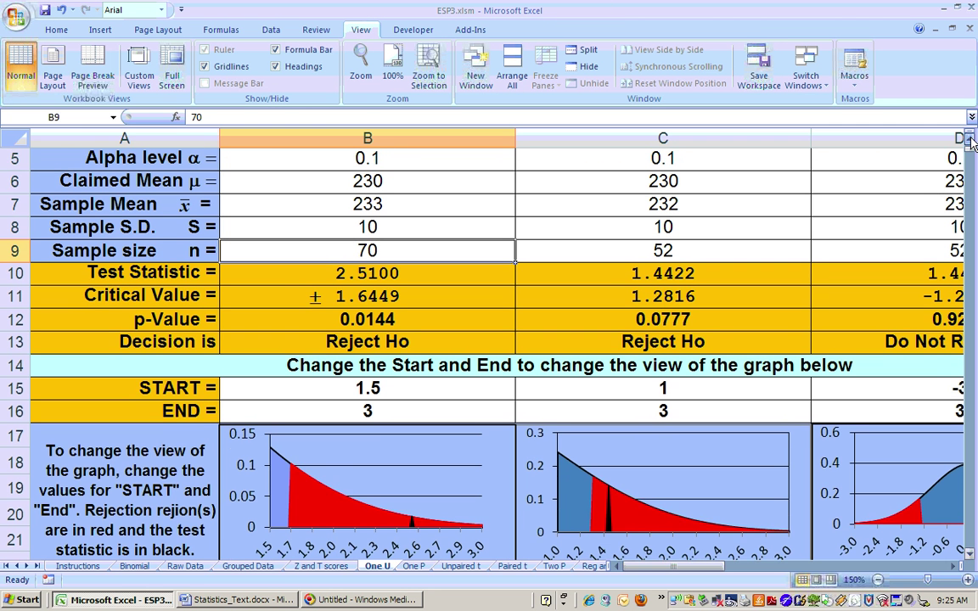
left_click(970, 138)
left_click(282, 246)
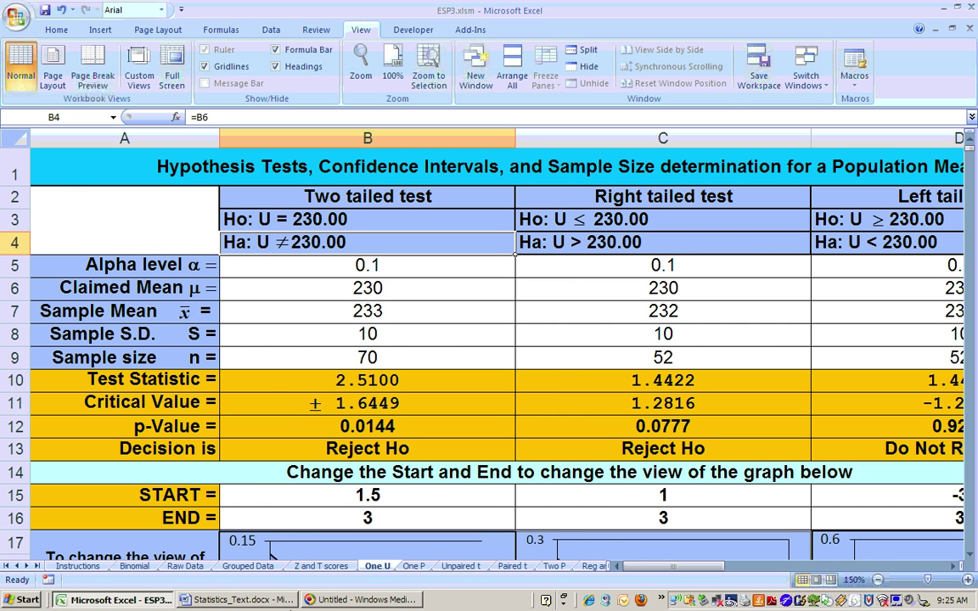
Recheck the Word decision wording, then return to Excel on the two-tailed sample mean cell.
left_click(240, 599)
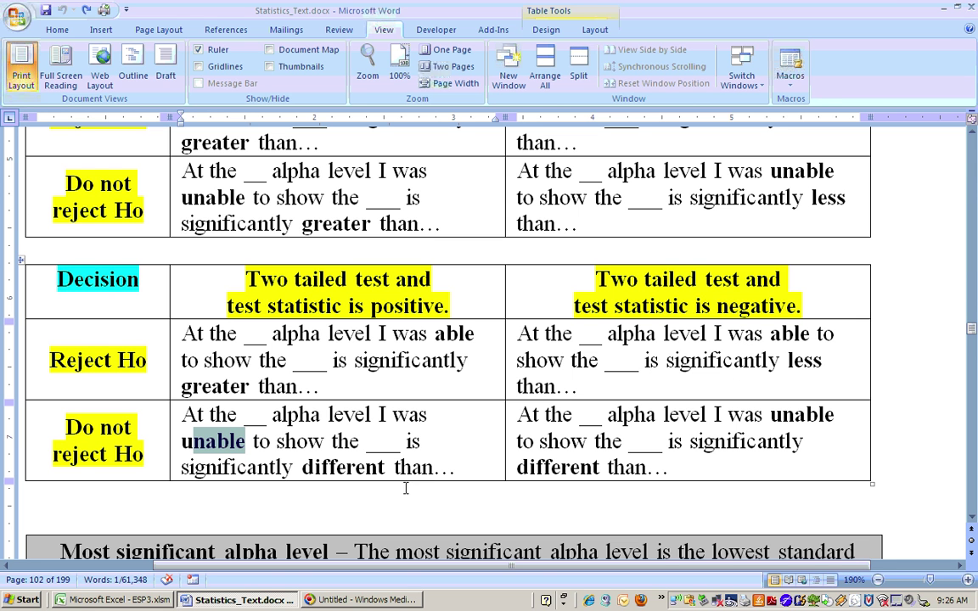
left_click(95, 600)
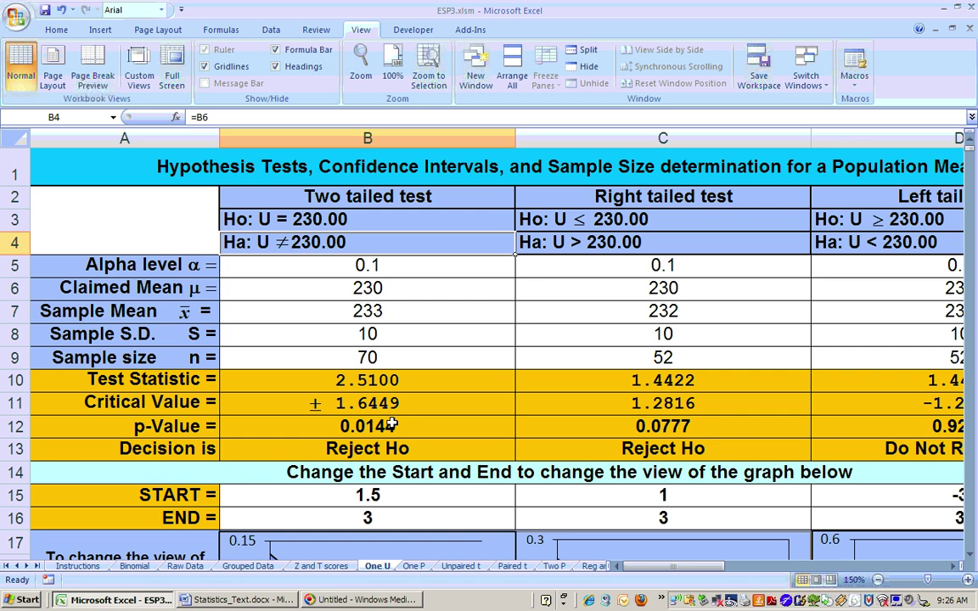
left_click(397, 310)
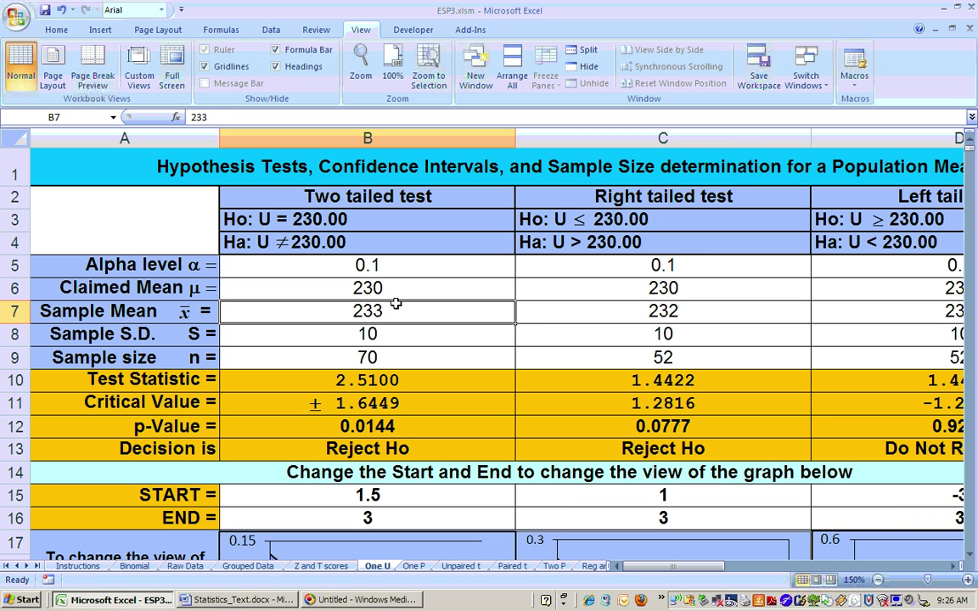
Set the two-tailed sample mean in B7 to 229 and inspect the decision formula and alpha level.
left_click(387, 285)
left_click(382, 311)
type("22")
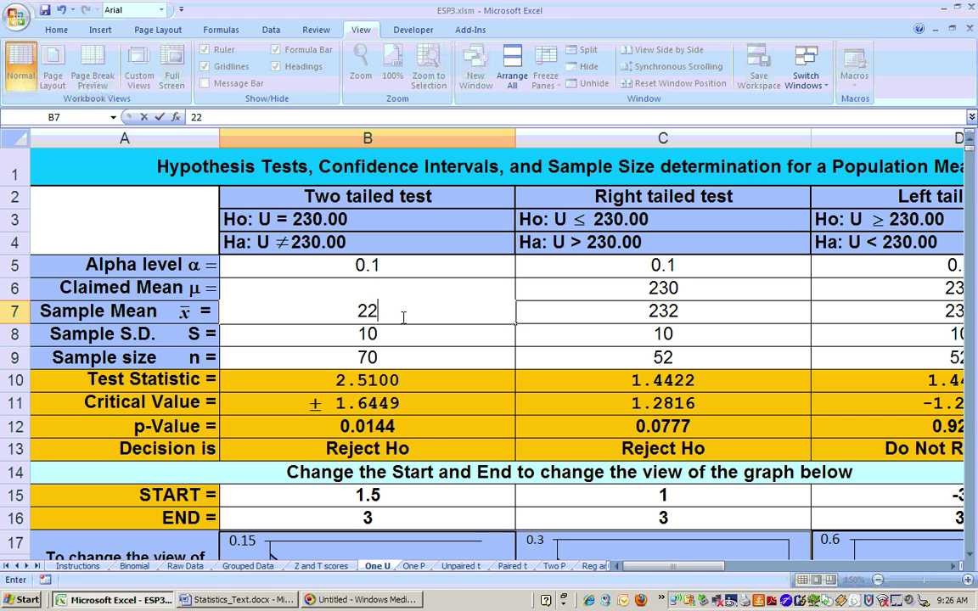
type("9")
key("Return")
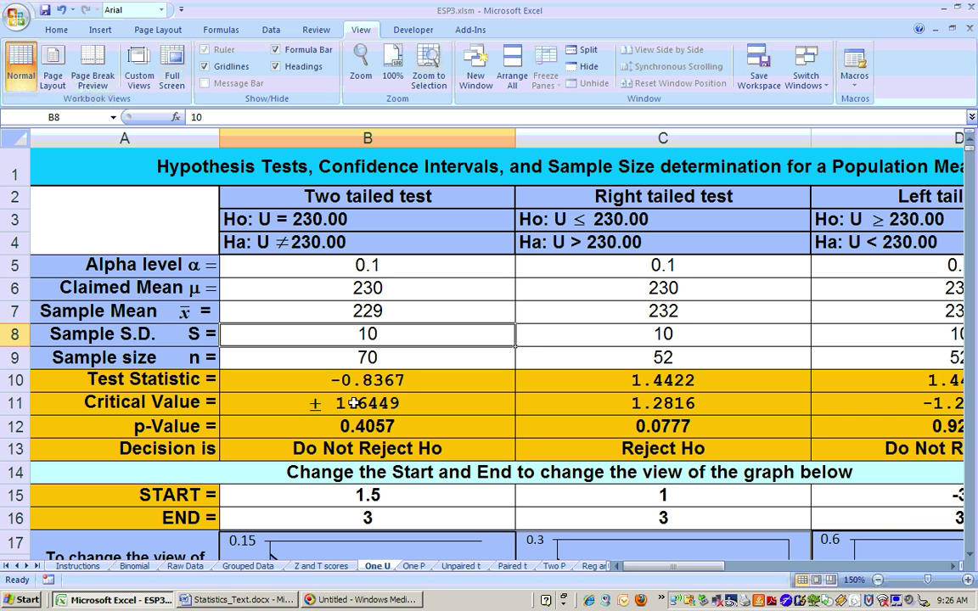
left_click(356, 451)
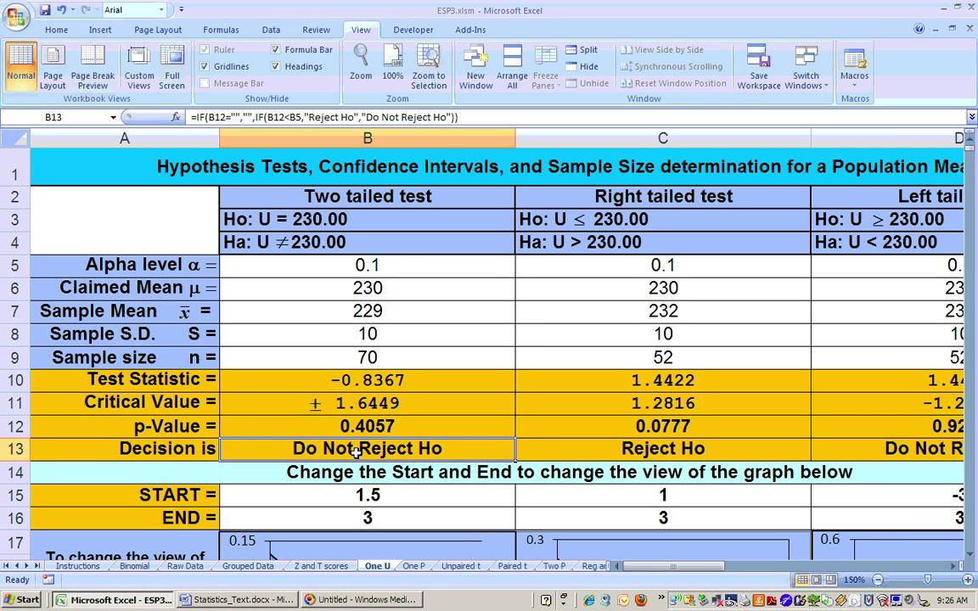
left_click(408, 265)
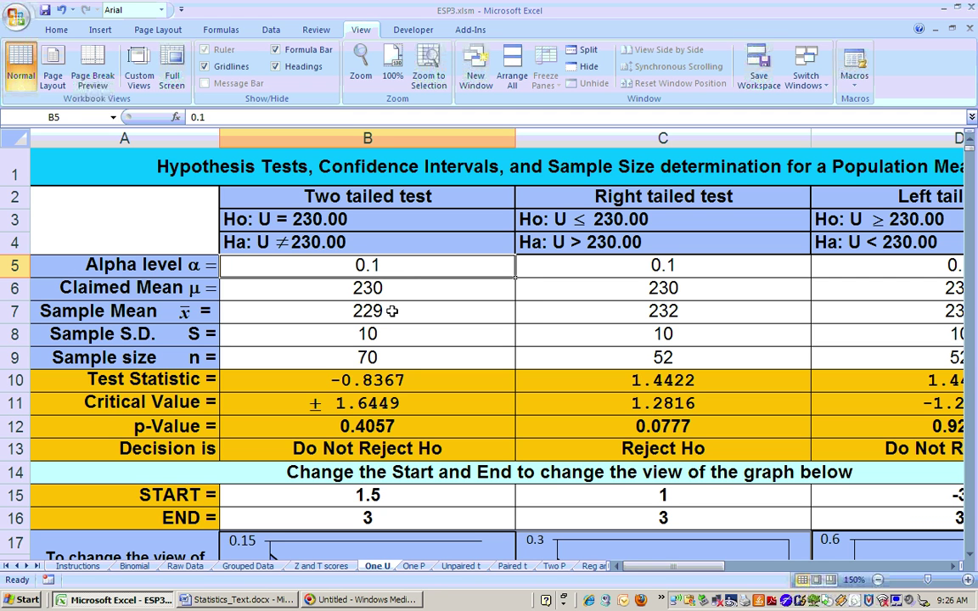
Change the sample mean to 231, then to 233, watching the decision flip to Reject Ho.
left_click(393, 311)
type("23")
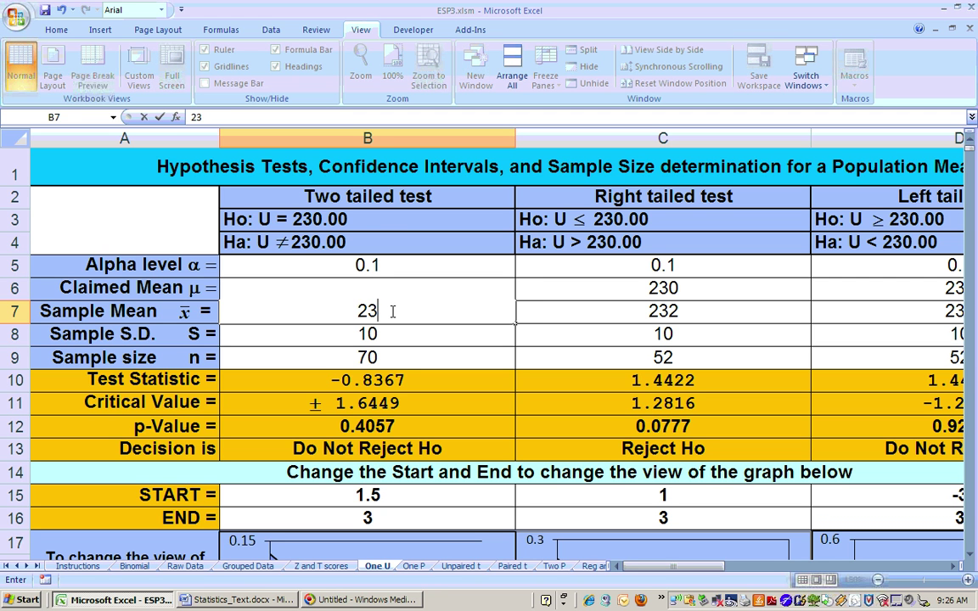
type("1")
key("Return")
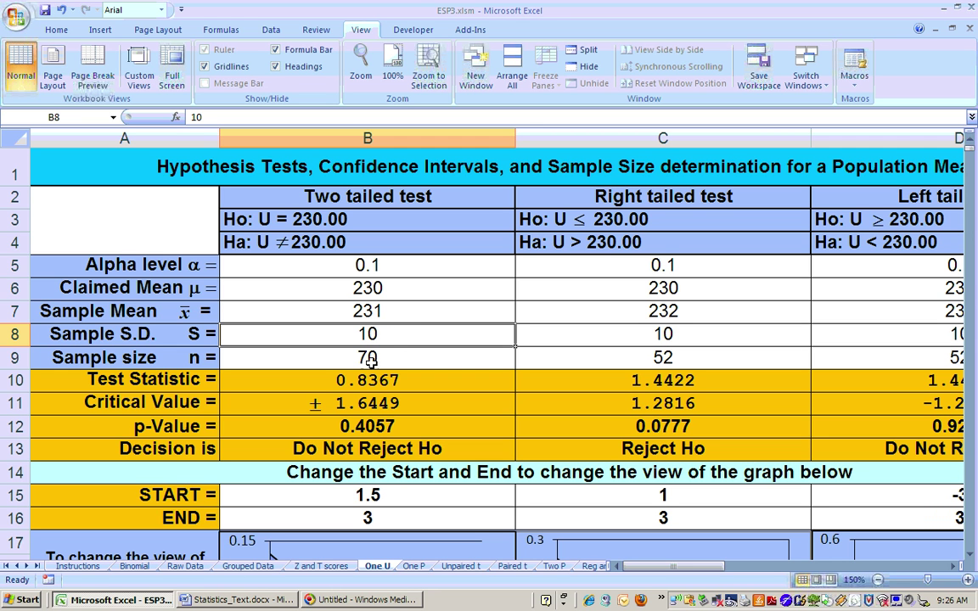
left_click(397, 311)
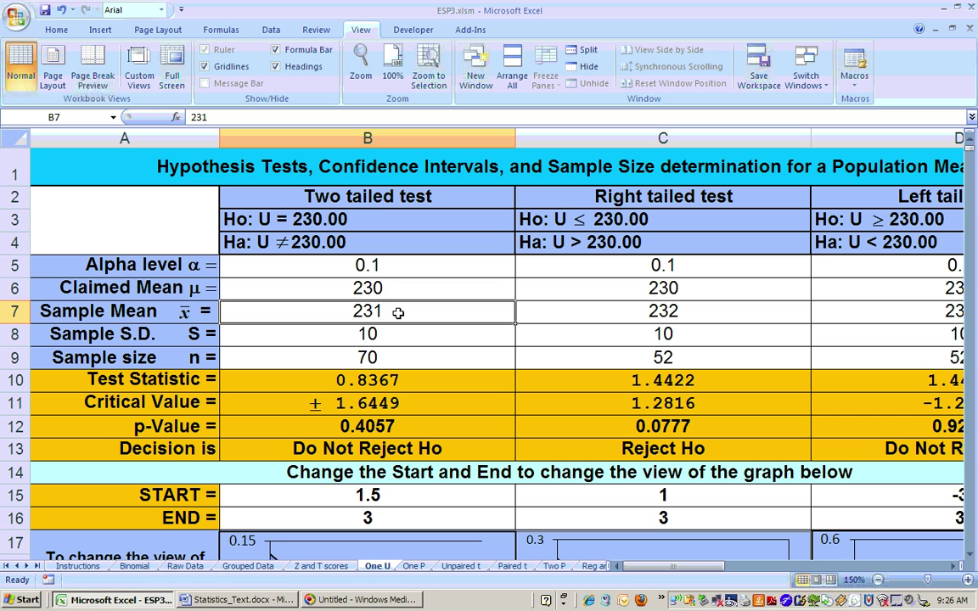
type("2333")
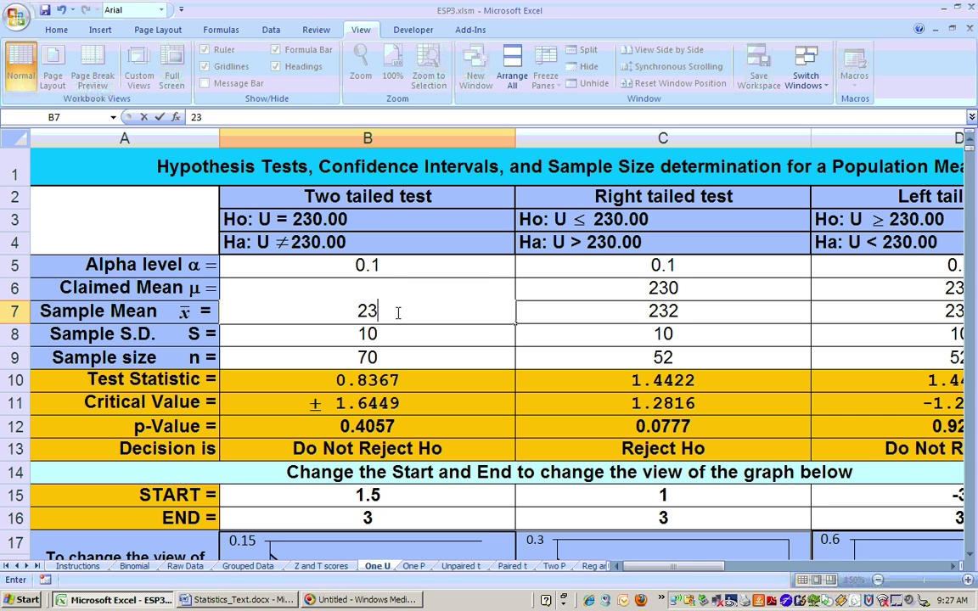
key("BackSpace")
key("Return")
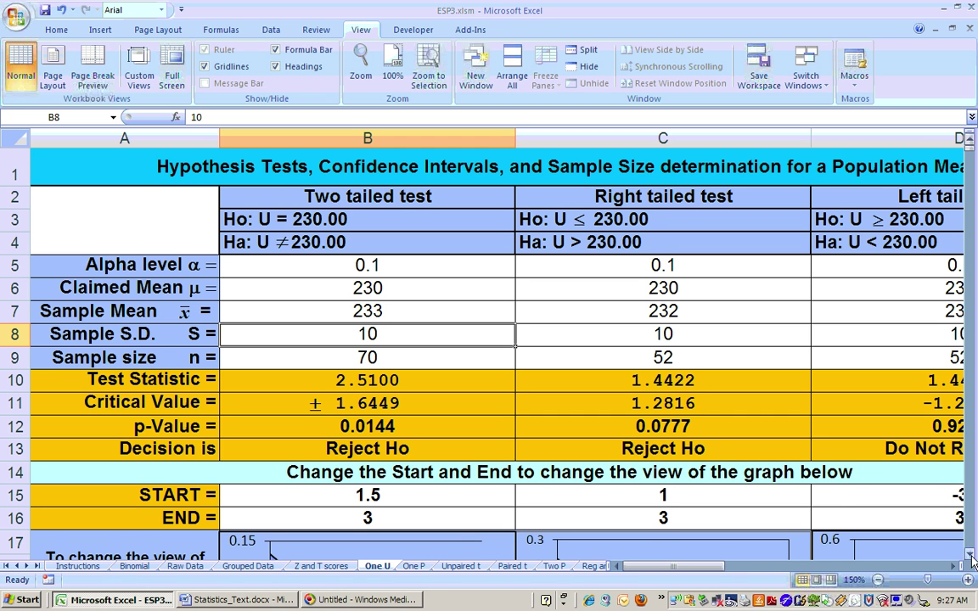
Enter 227 as the two-tailed sample mean in B7 and inspect the test statistic formula and claimed mean.
scroll(764, 527, "down", 2)
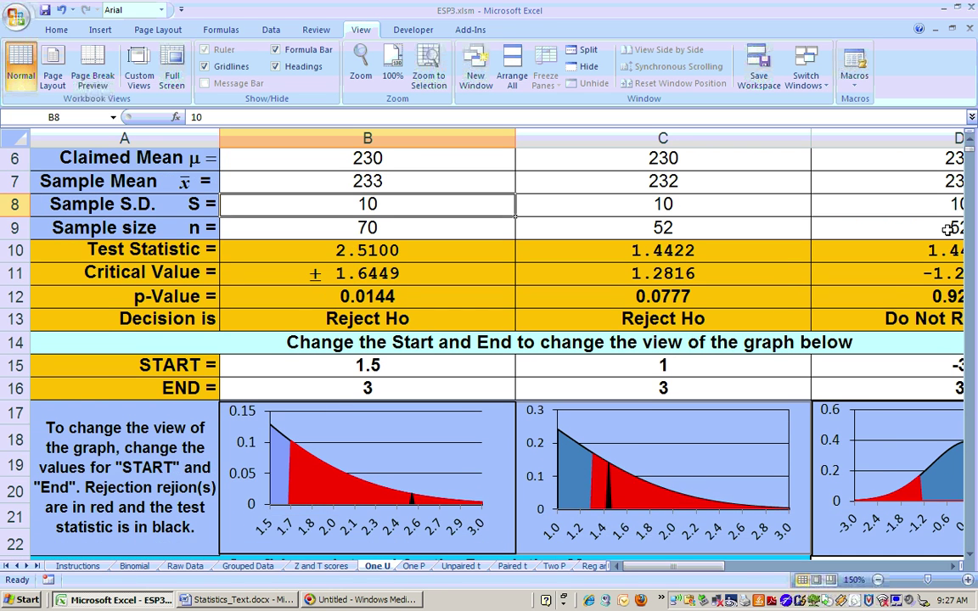
scroll(972, 143, "up", 5)
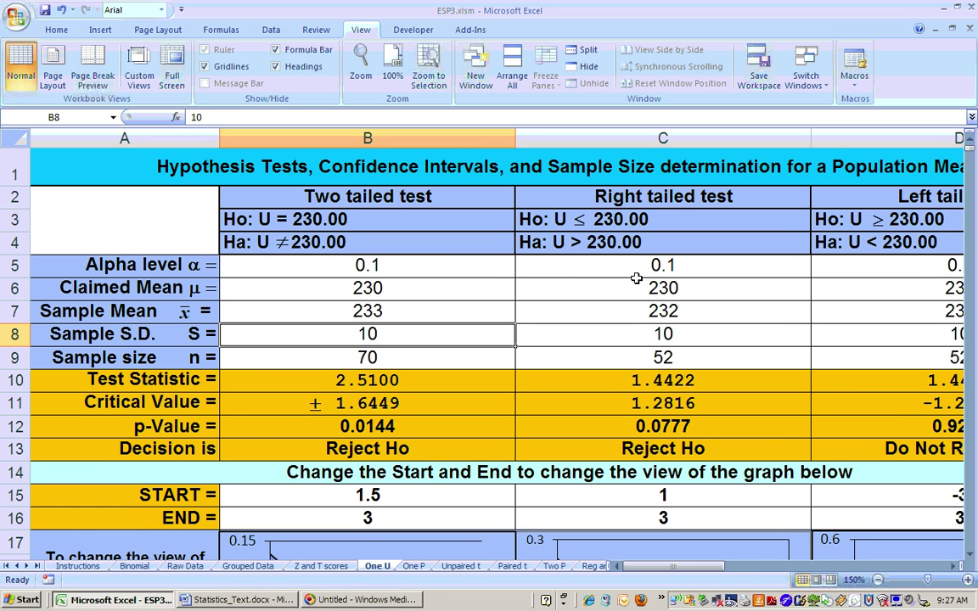
left_click(389, 312)
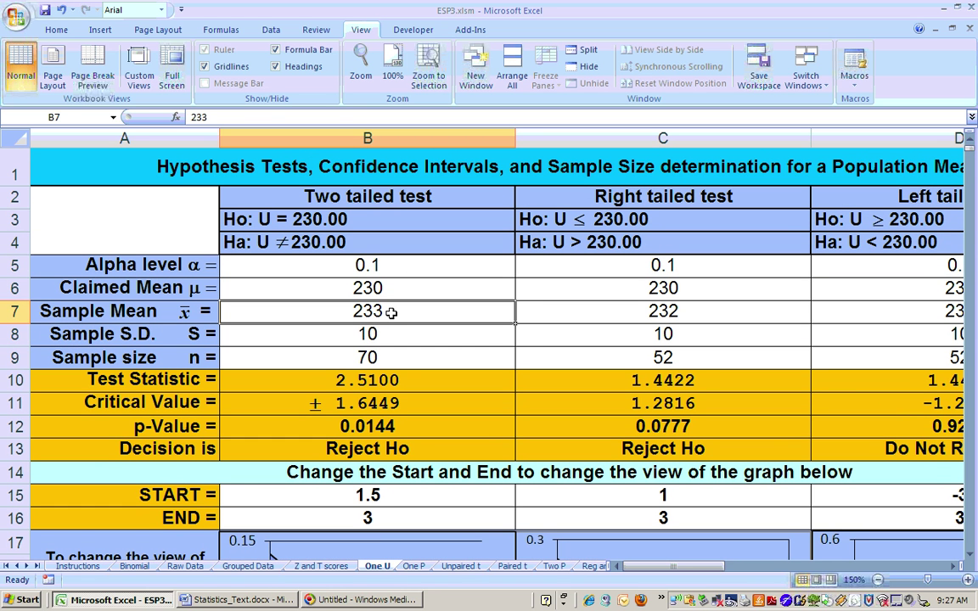
type("227")
key("Return")
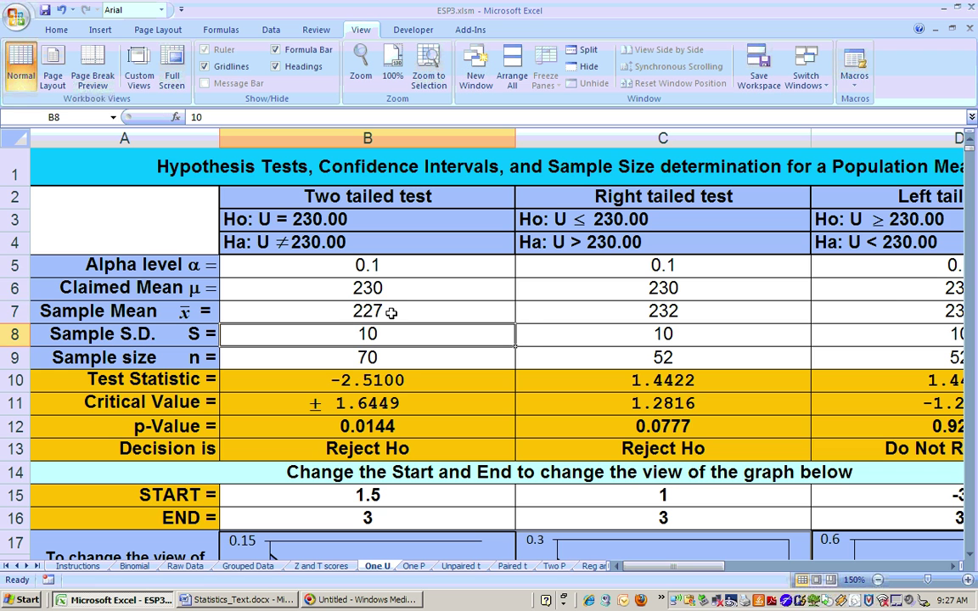
left_click(350, 379)
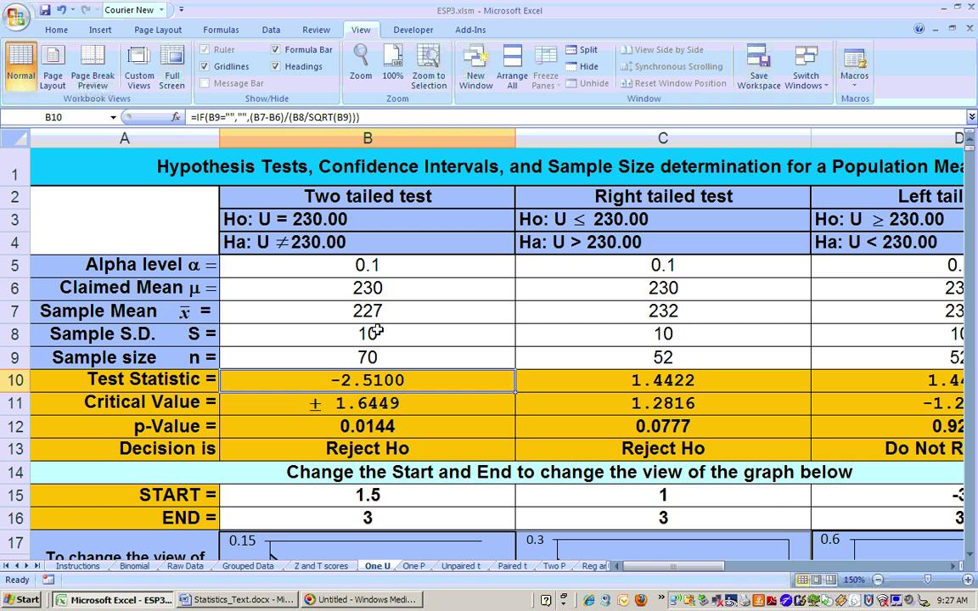
left_click(370, 287)
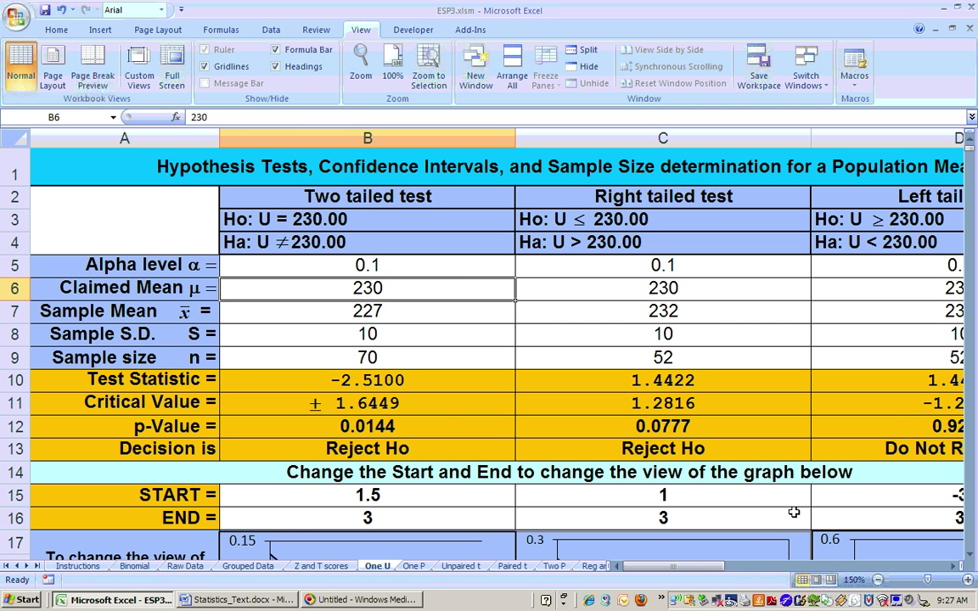
left_click(970, 556)
Set the two-tailed graph START to -3 and END to -1.5, then switch to Statistics_Text.docx.
left_click(970, 555)
left_click(970, 556)
left_click(970, 556)
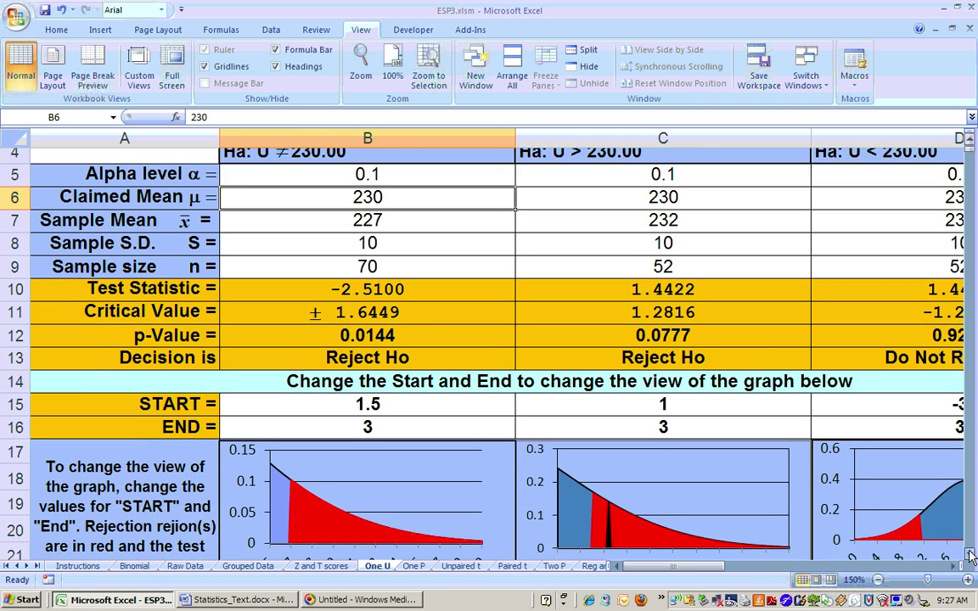
left_click(970, 556)
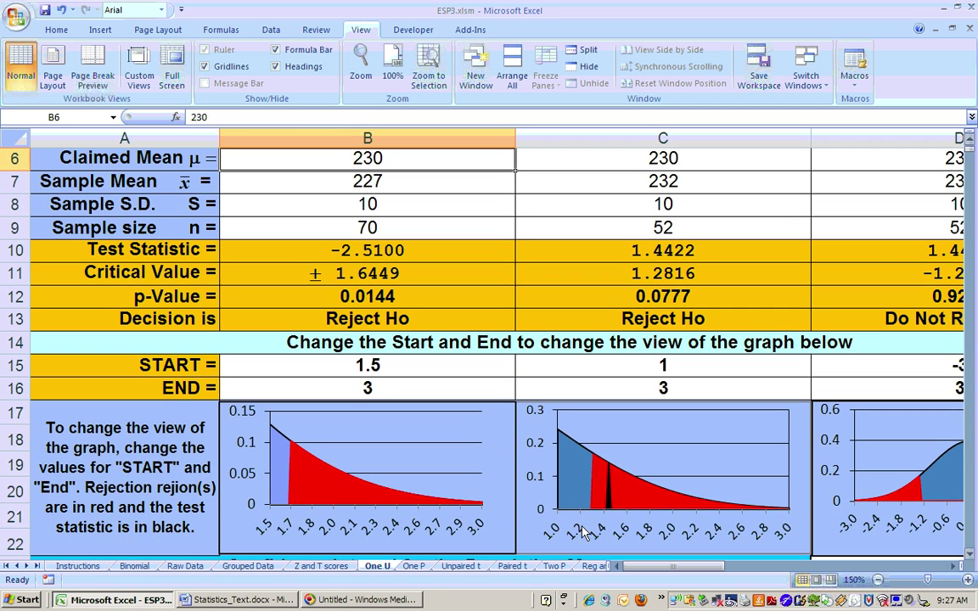
left_click(393, 366)
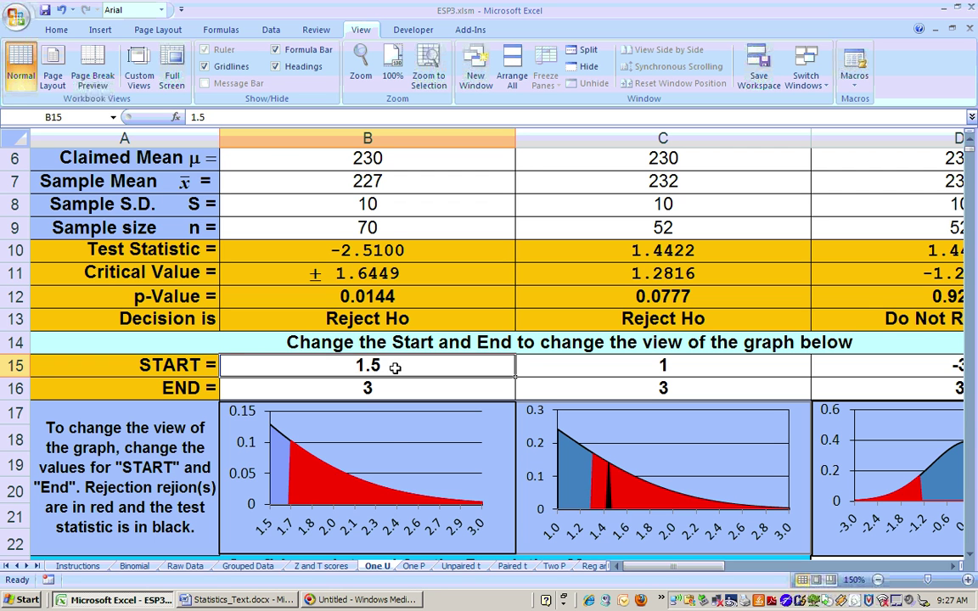
type("-3")
key("Return")
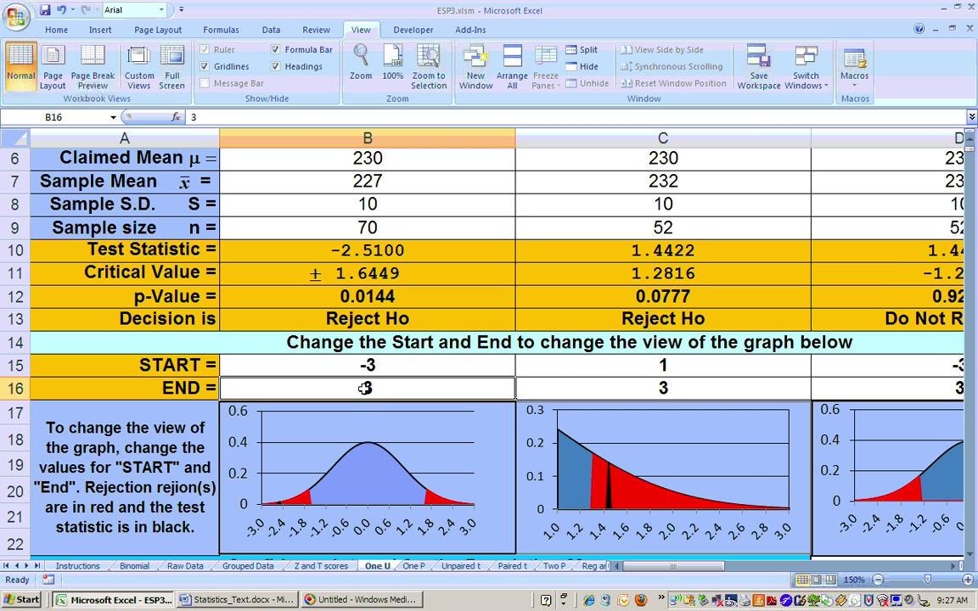
type("-")
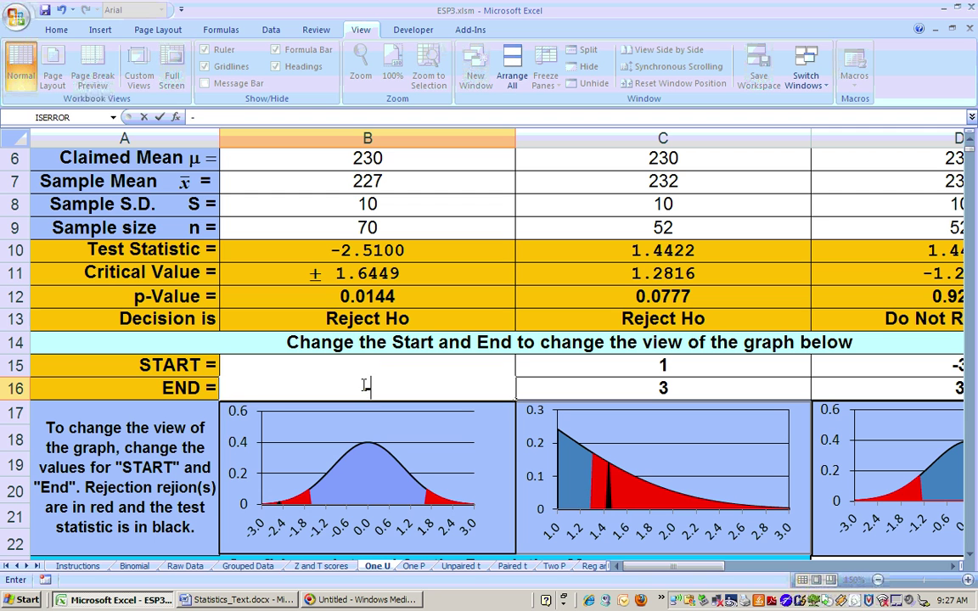
type("1.5")
key("Return")
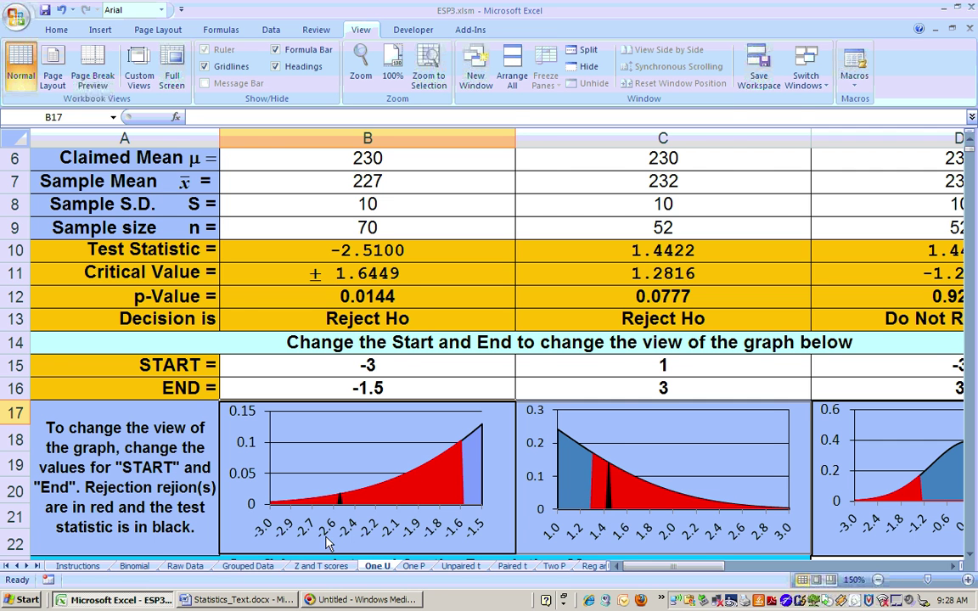
left_click(245, 599)
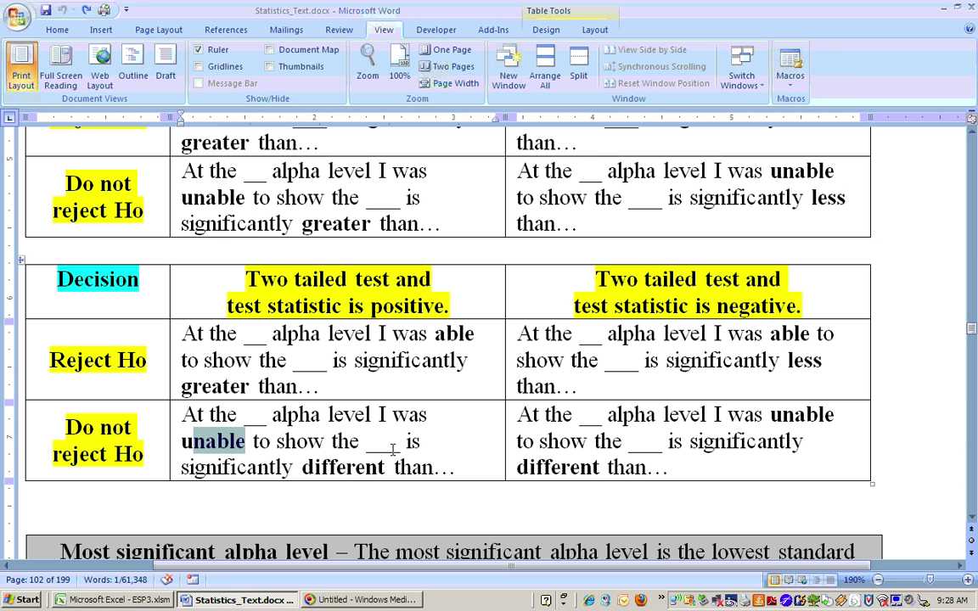
Scroll to the Most significant alpha level note on page 102 and highlight its 0.1 value.
left_click(972, 517)
left_click(972, 516)
left_click_drag(973, 519, 972, 521)
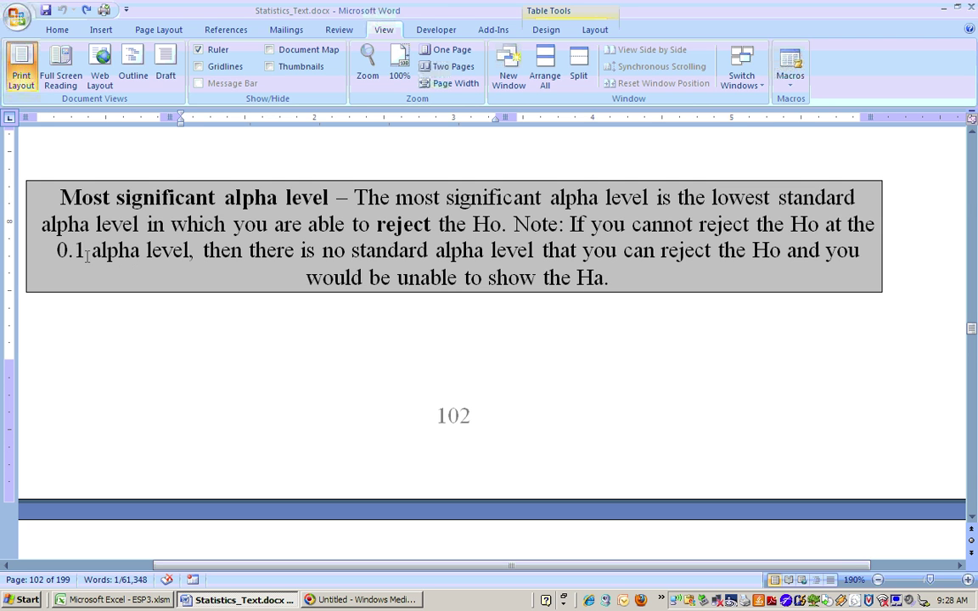
left_click_drag(89, 248, 60, 259)
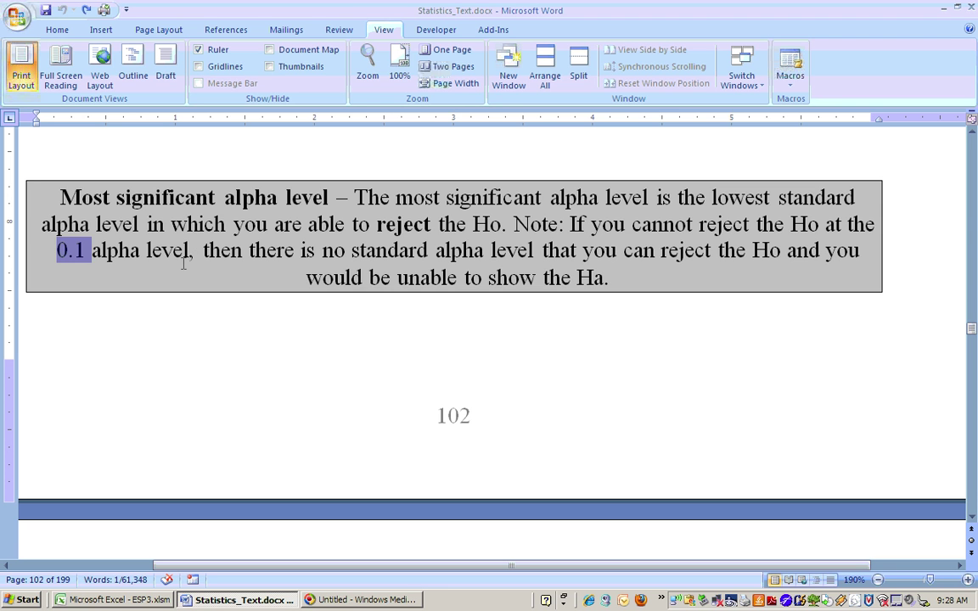
left_click(277, 250)
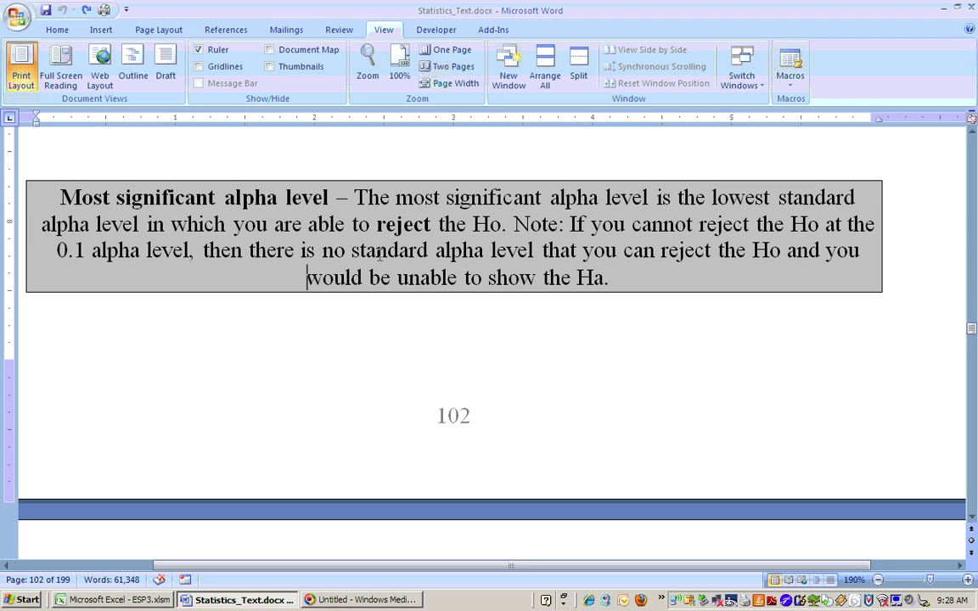
key("Down")
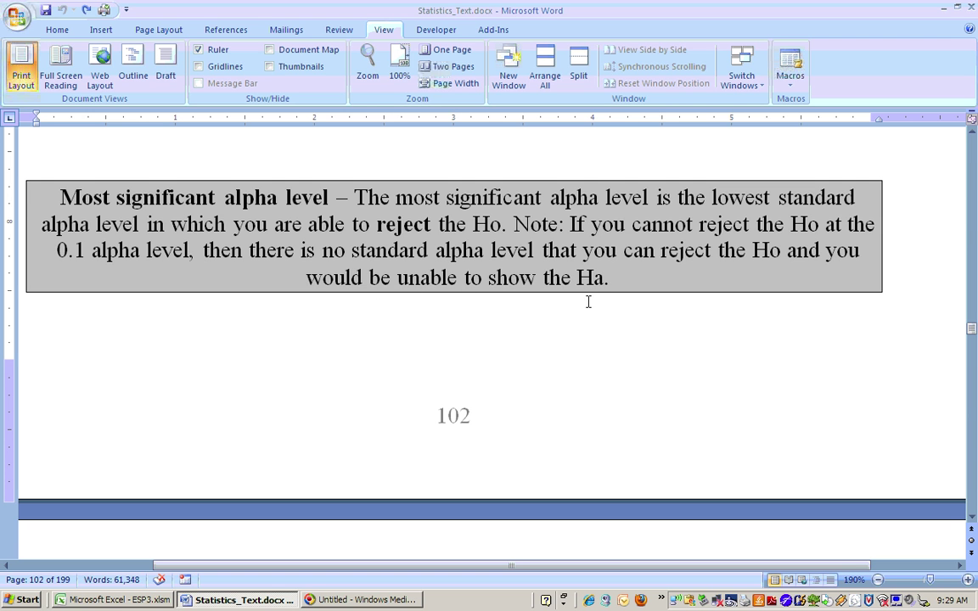